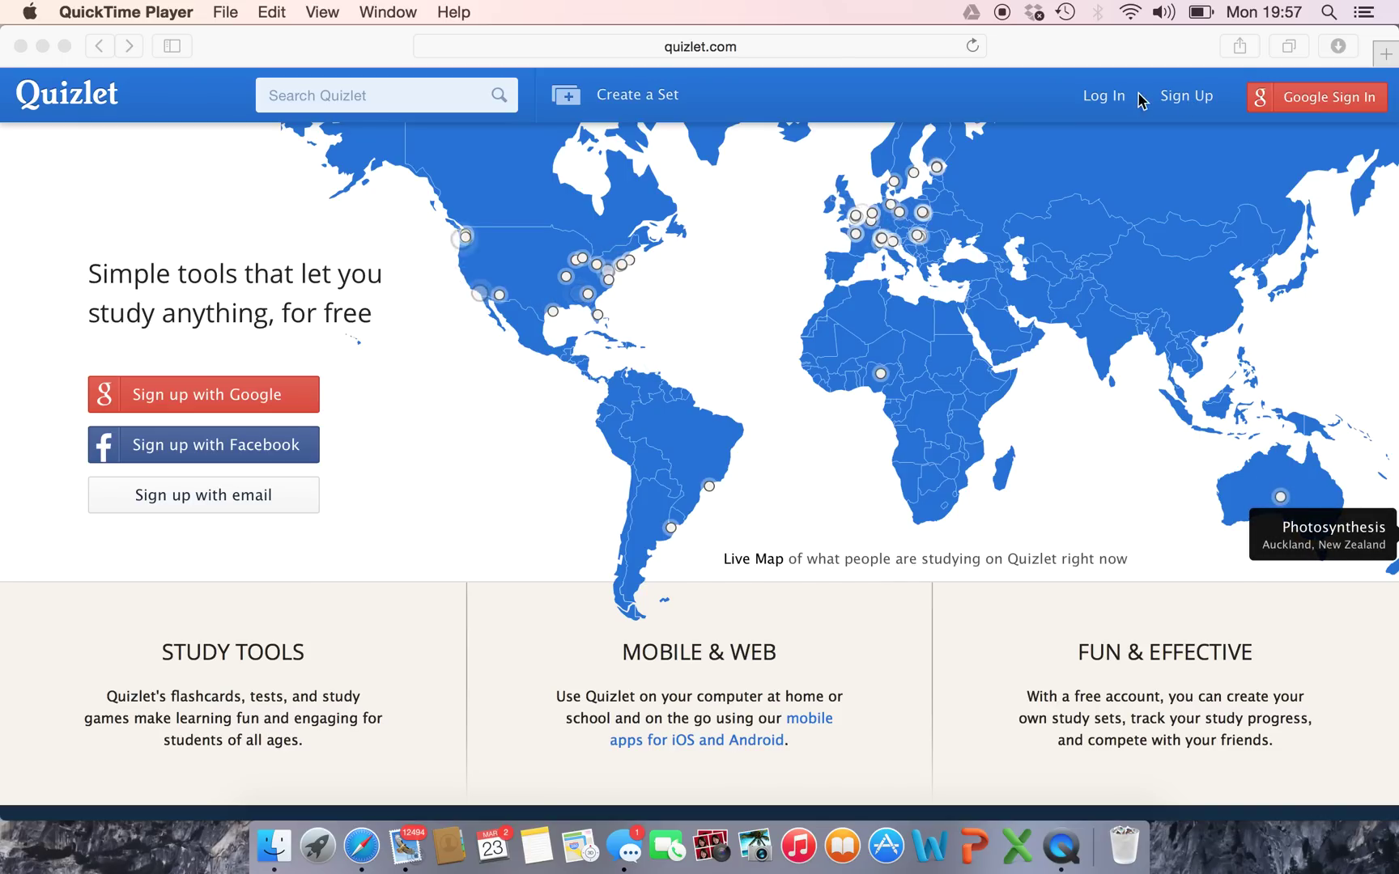
Step: Log in to Quizlet with Safari's saved username and password
click(1111, 105)
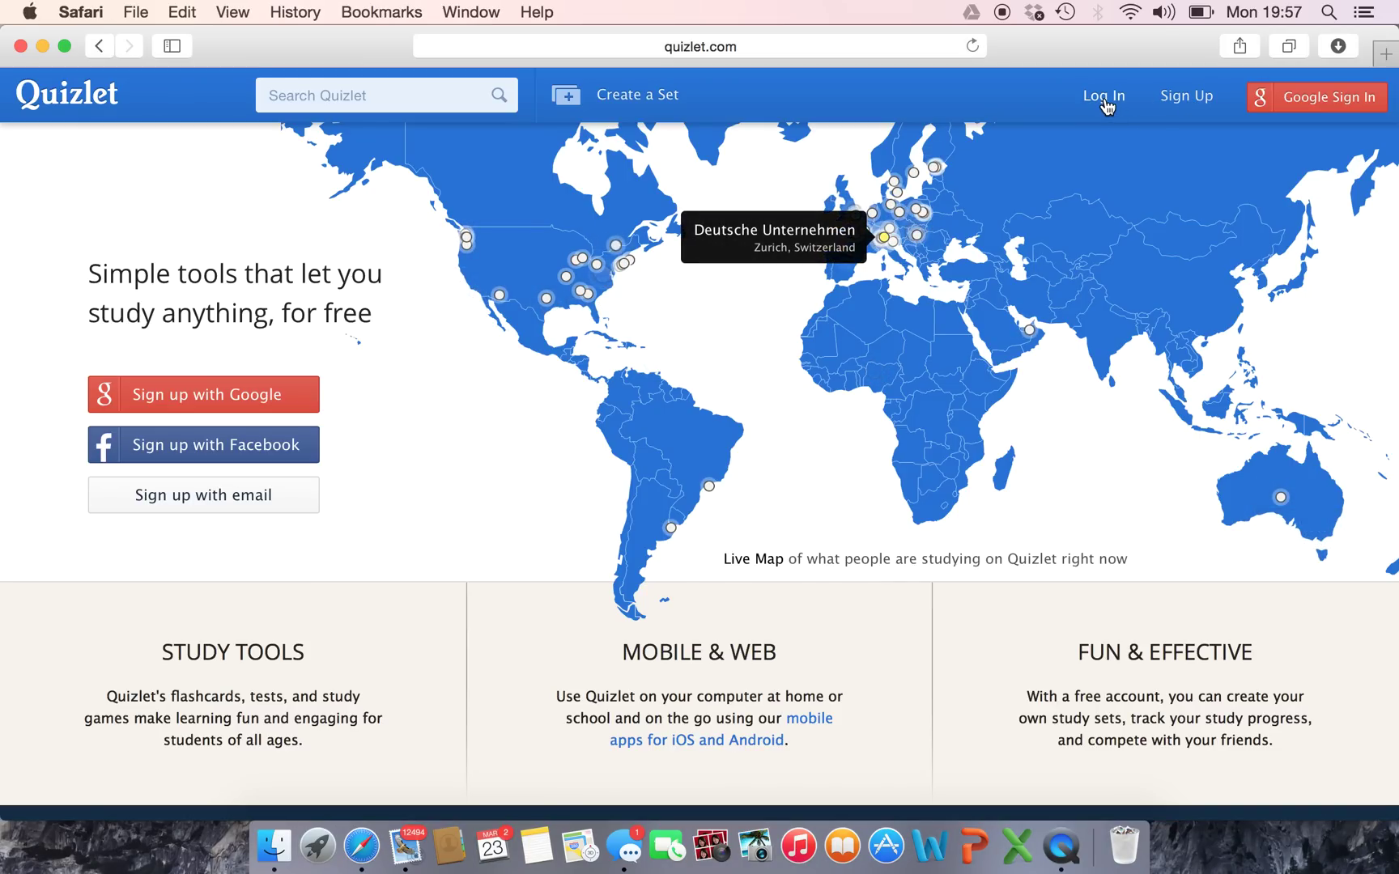
click(1106, 105)
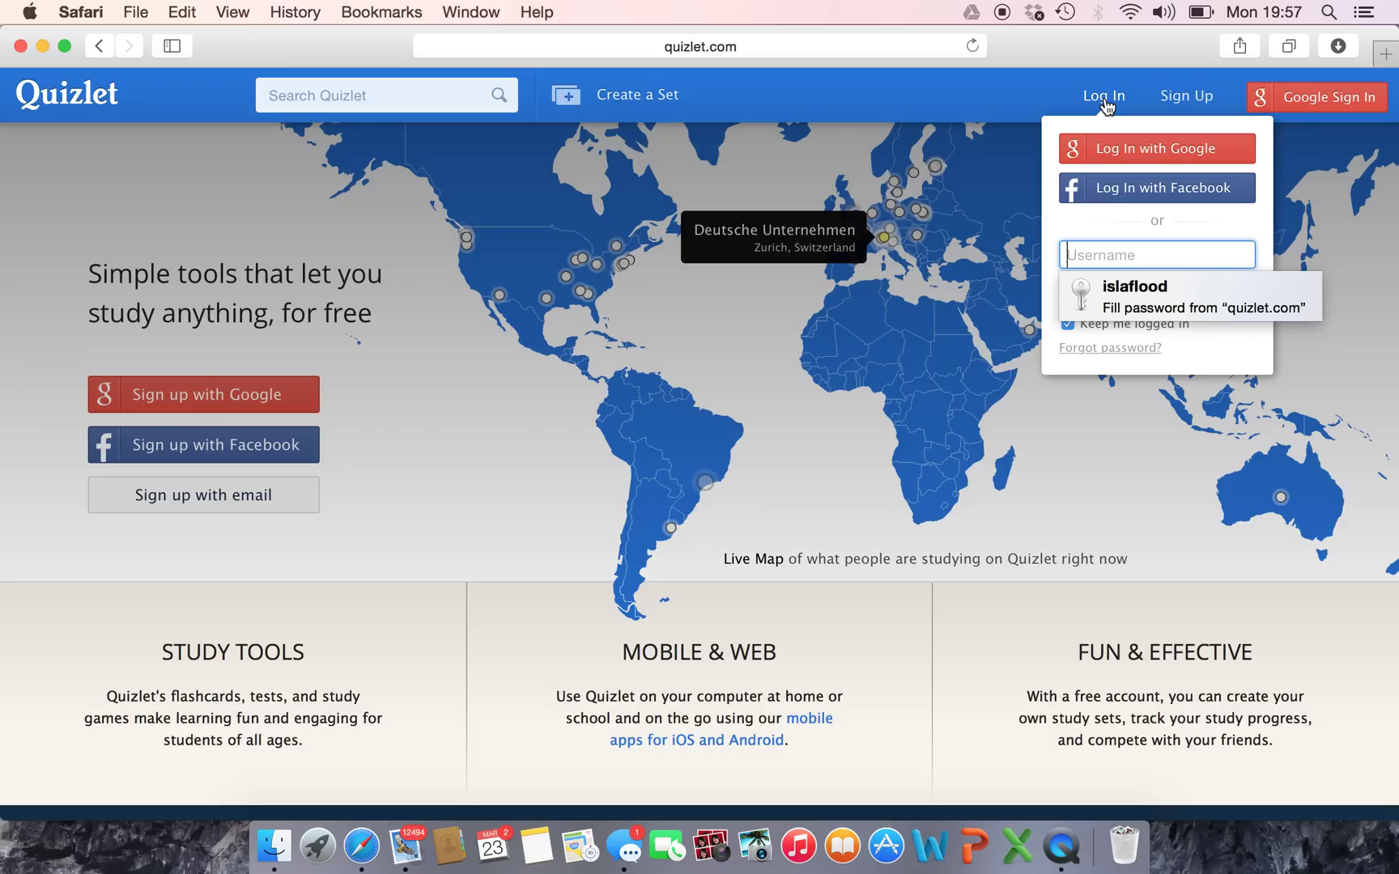
click(1149, 297)
click(1211, 294)
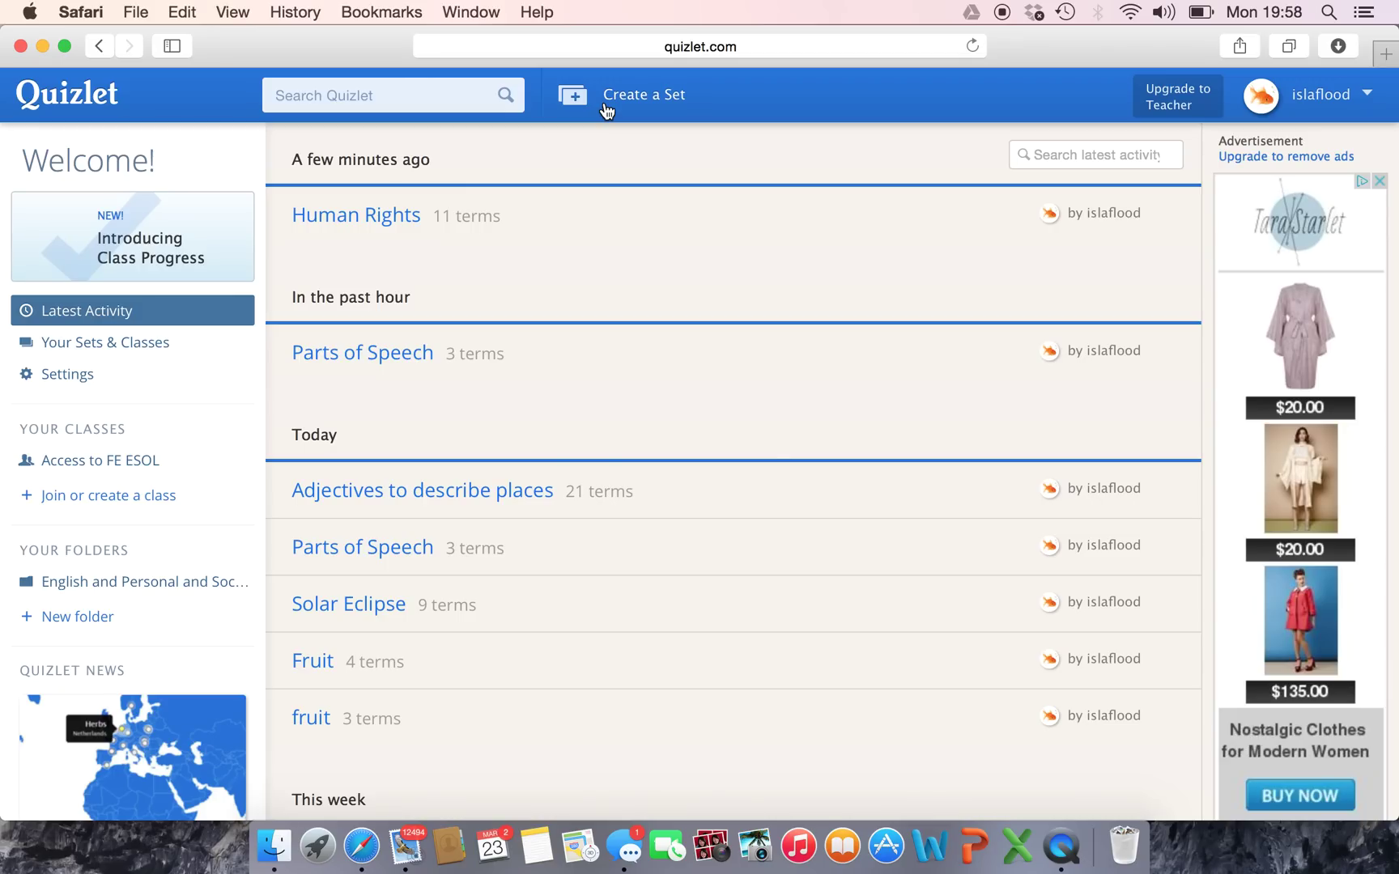
Step: Open the Human Rights set and scroll through its 11 terms in original order
click(308, 216)
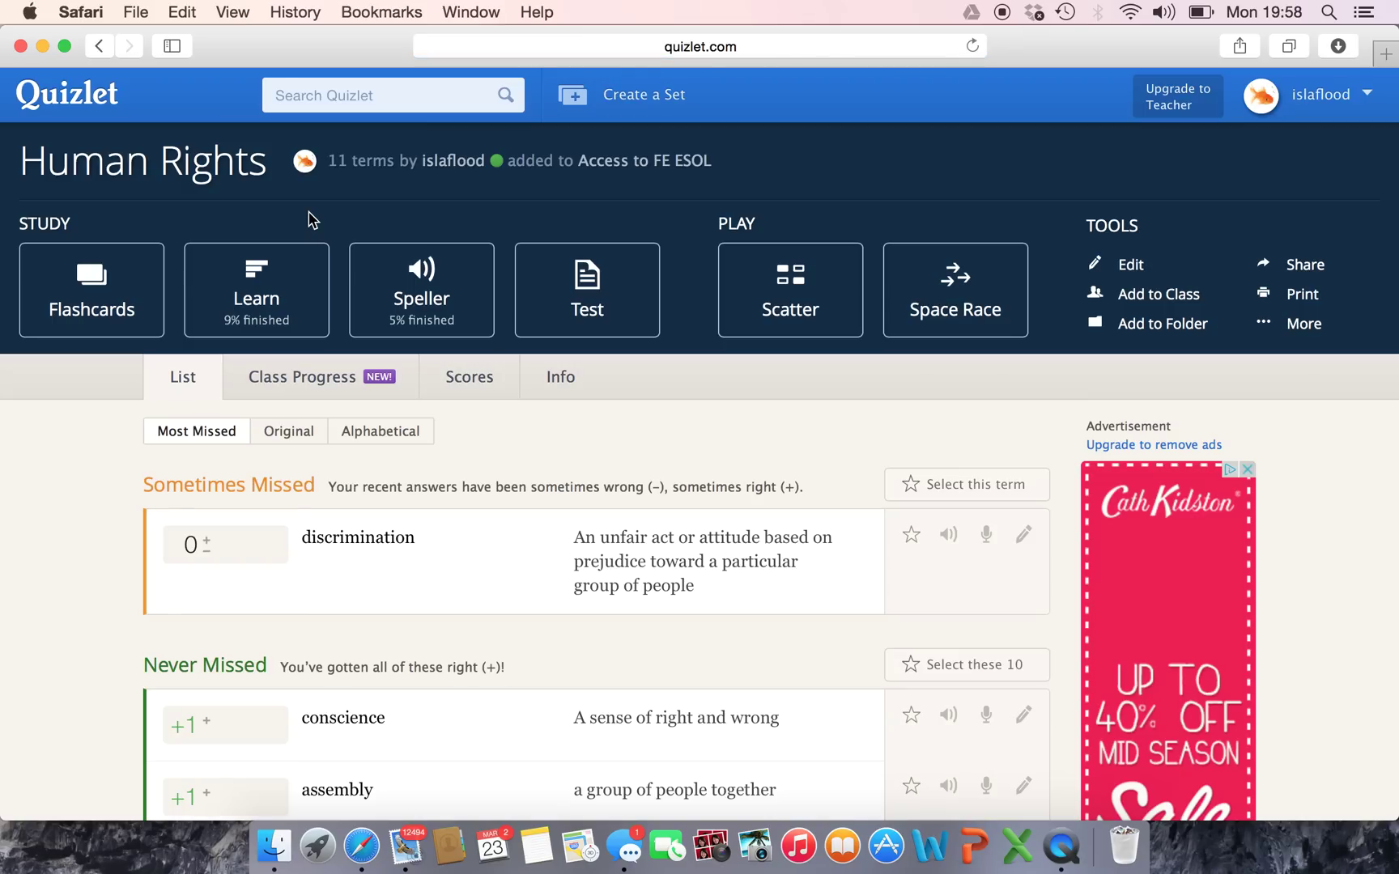
click(281, 435)
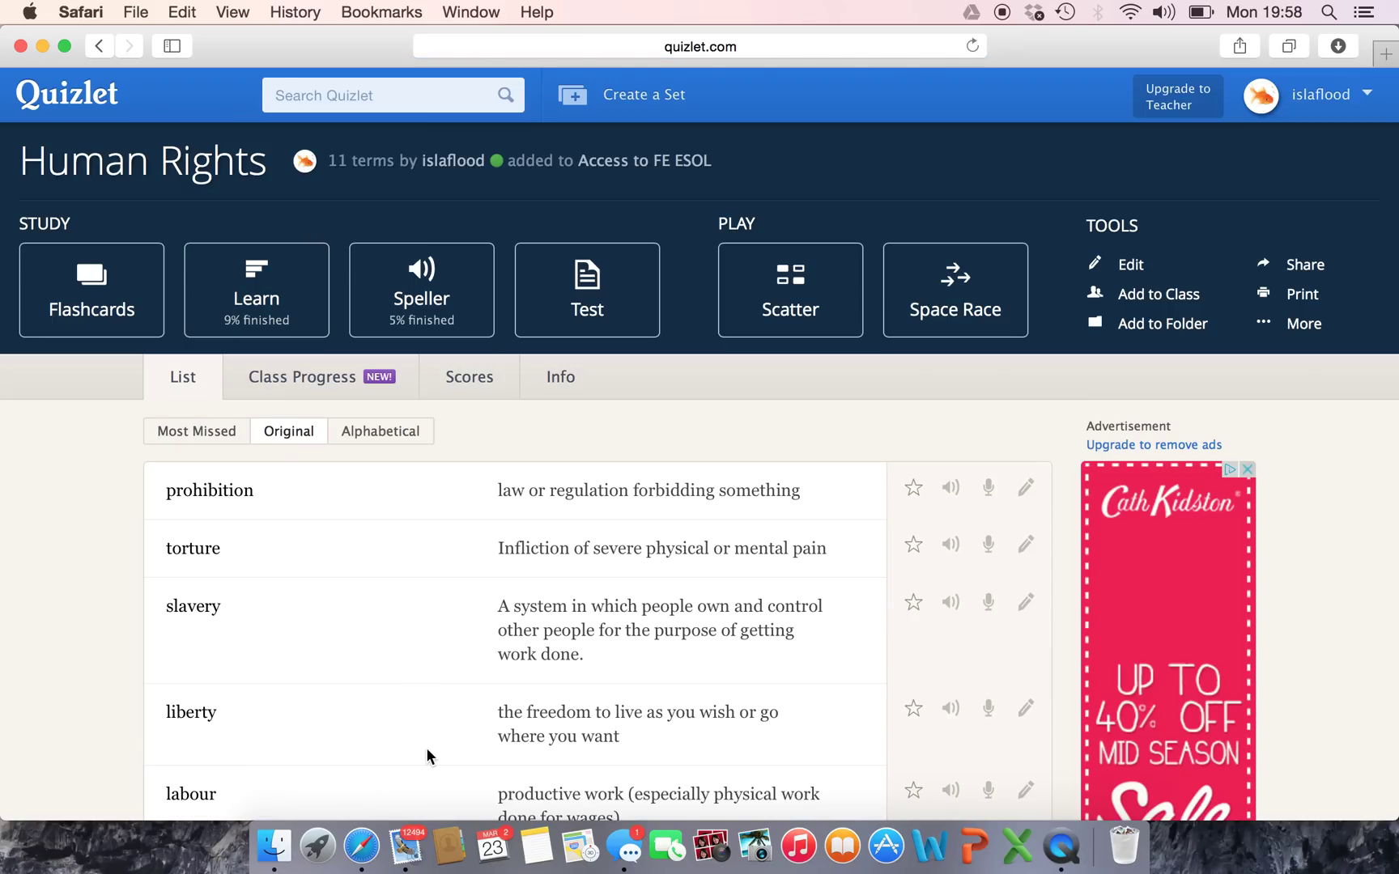
scroll(427, 751, down, 5)
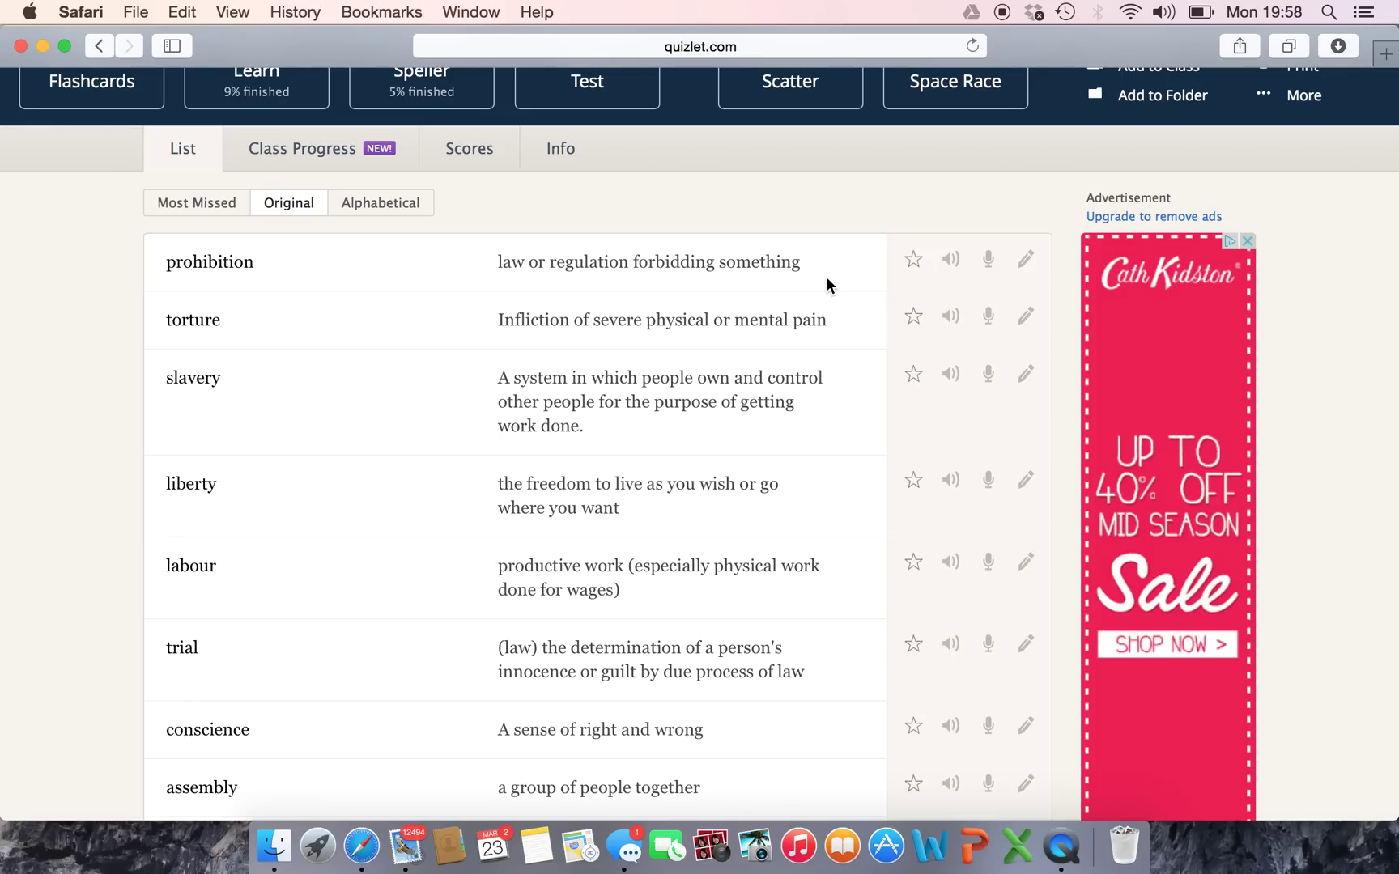
scroll(826, 276, up, 4)
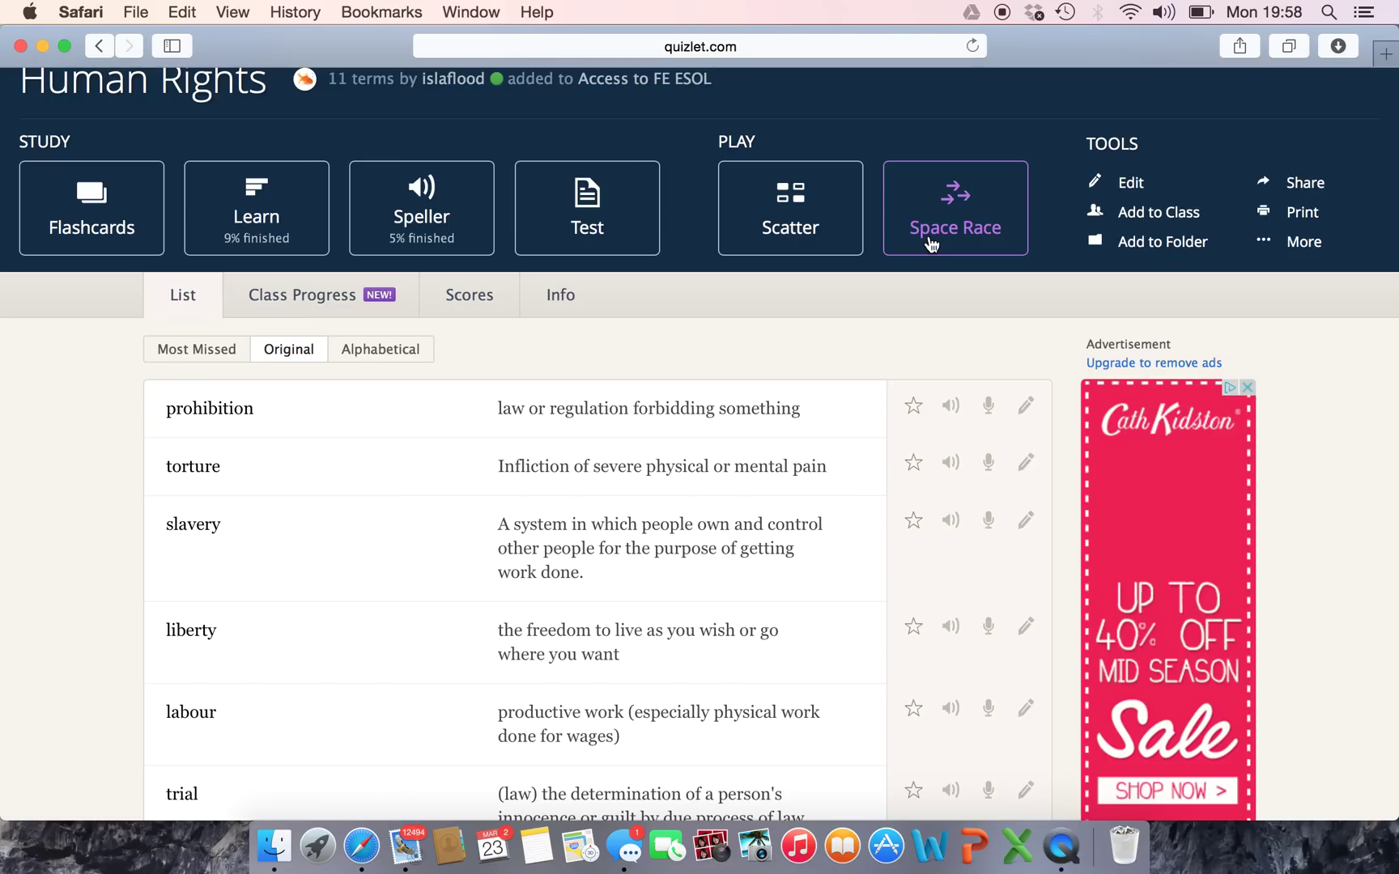
click(1308, 215)
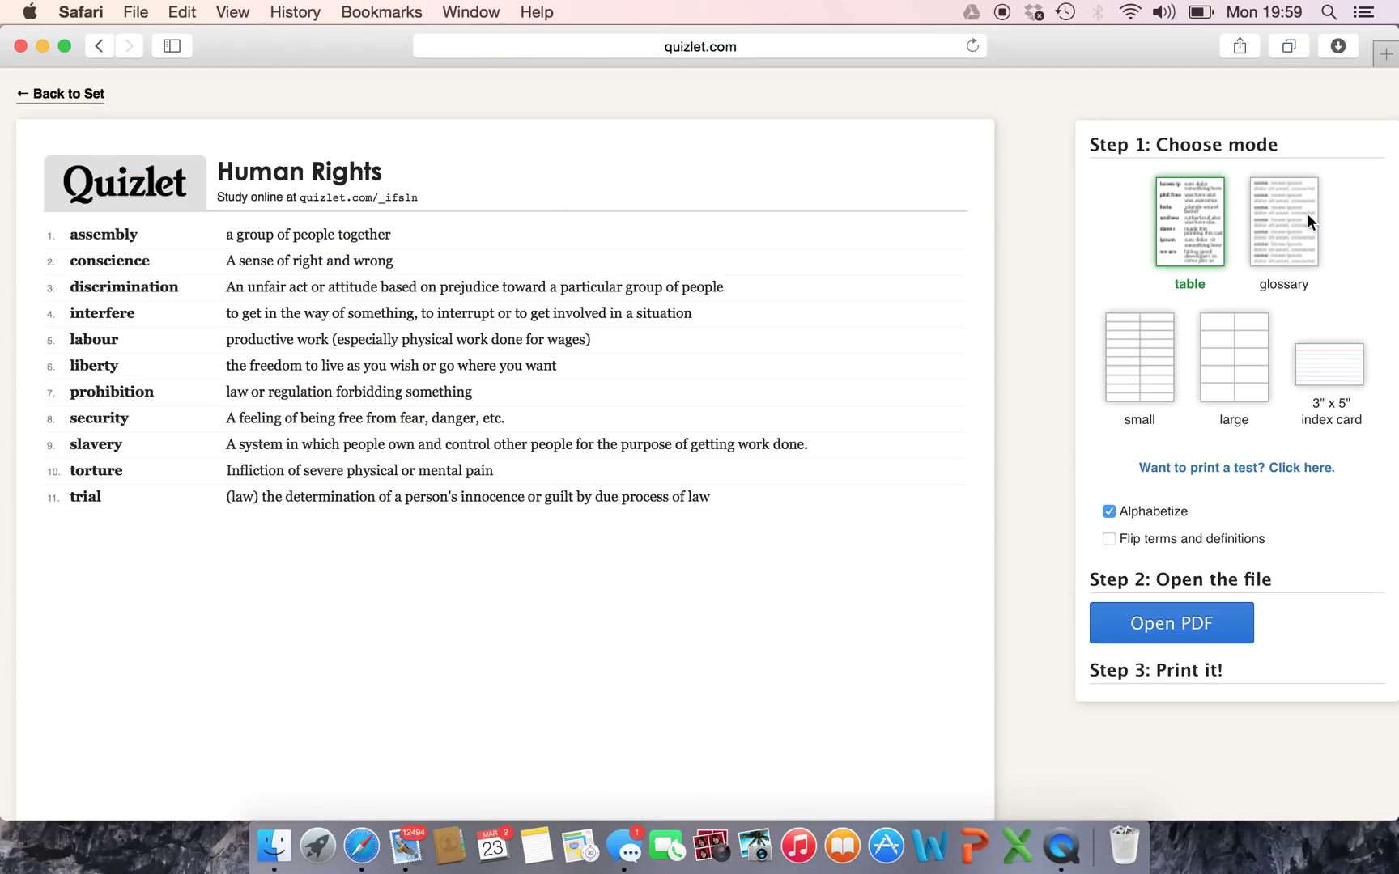
click(1289, 229)
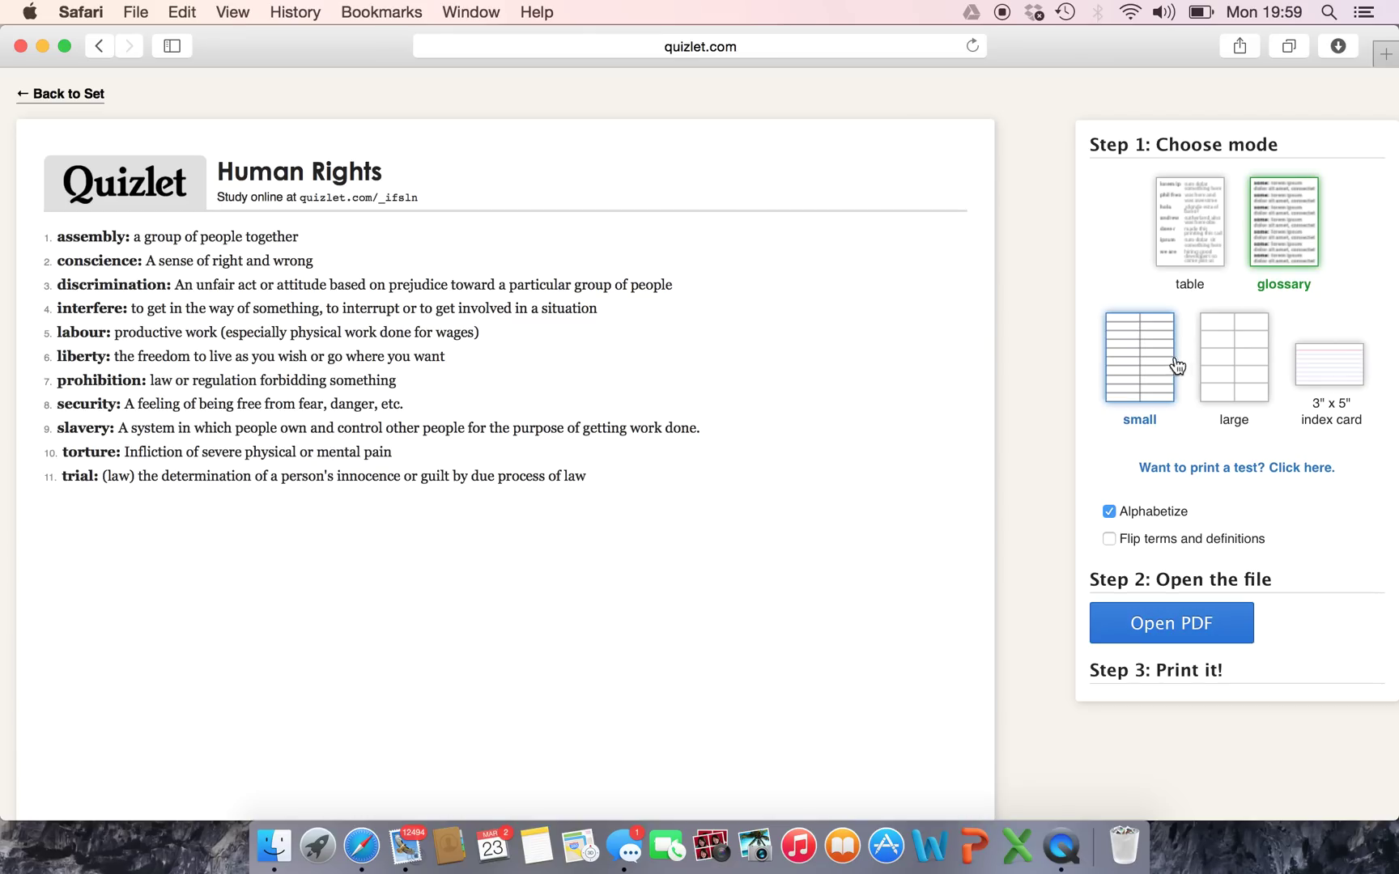
click(1150, 378)
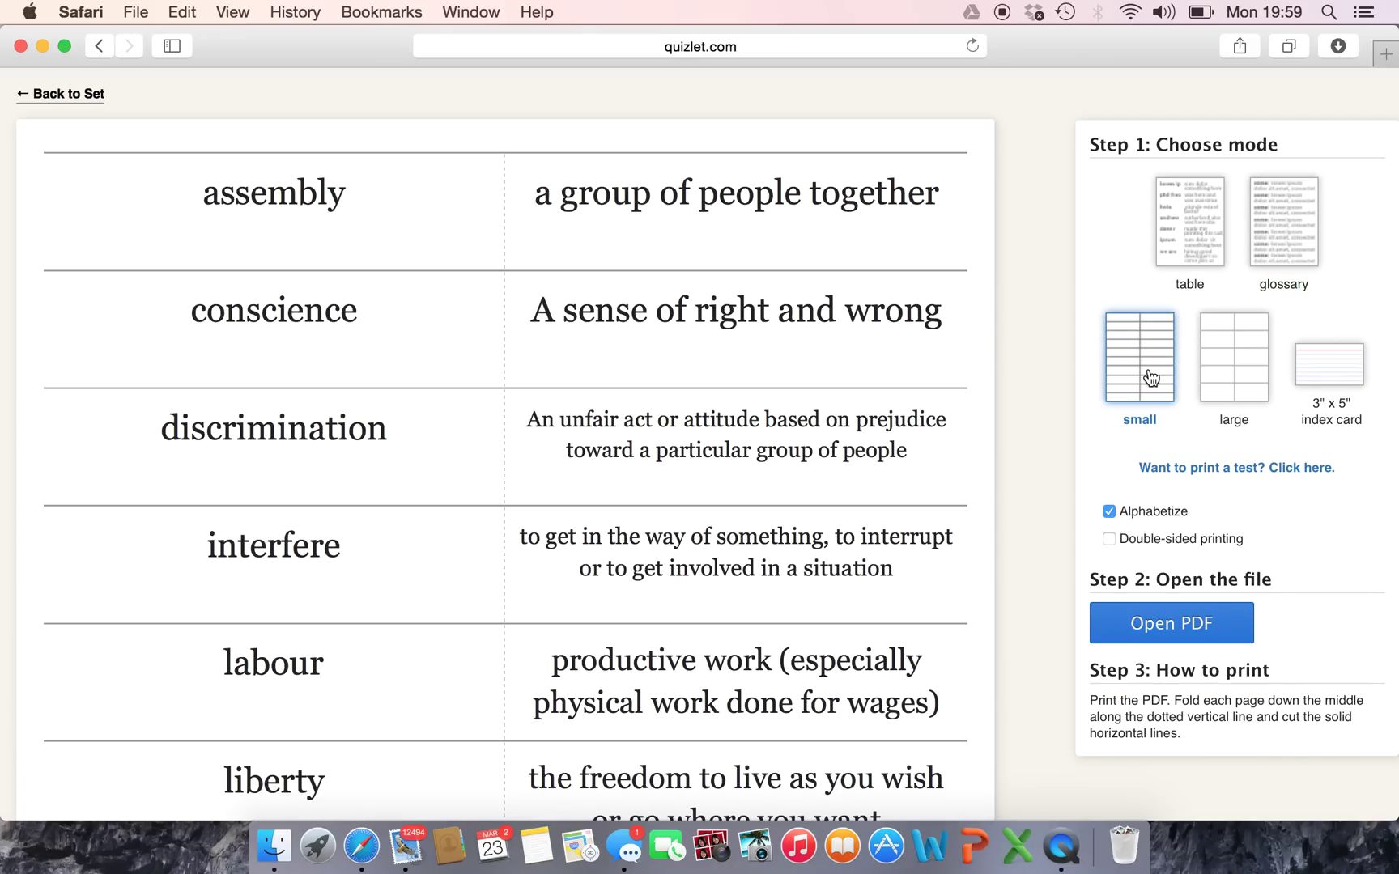
click(1231, 365)
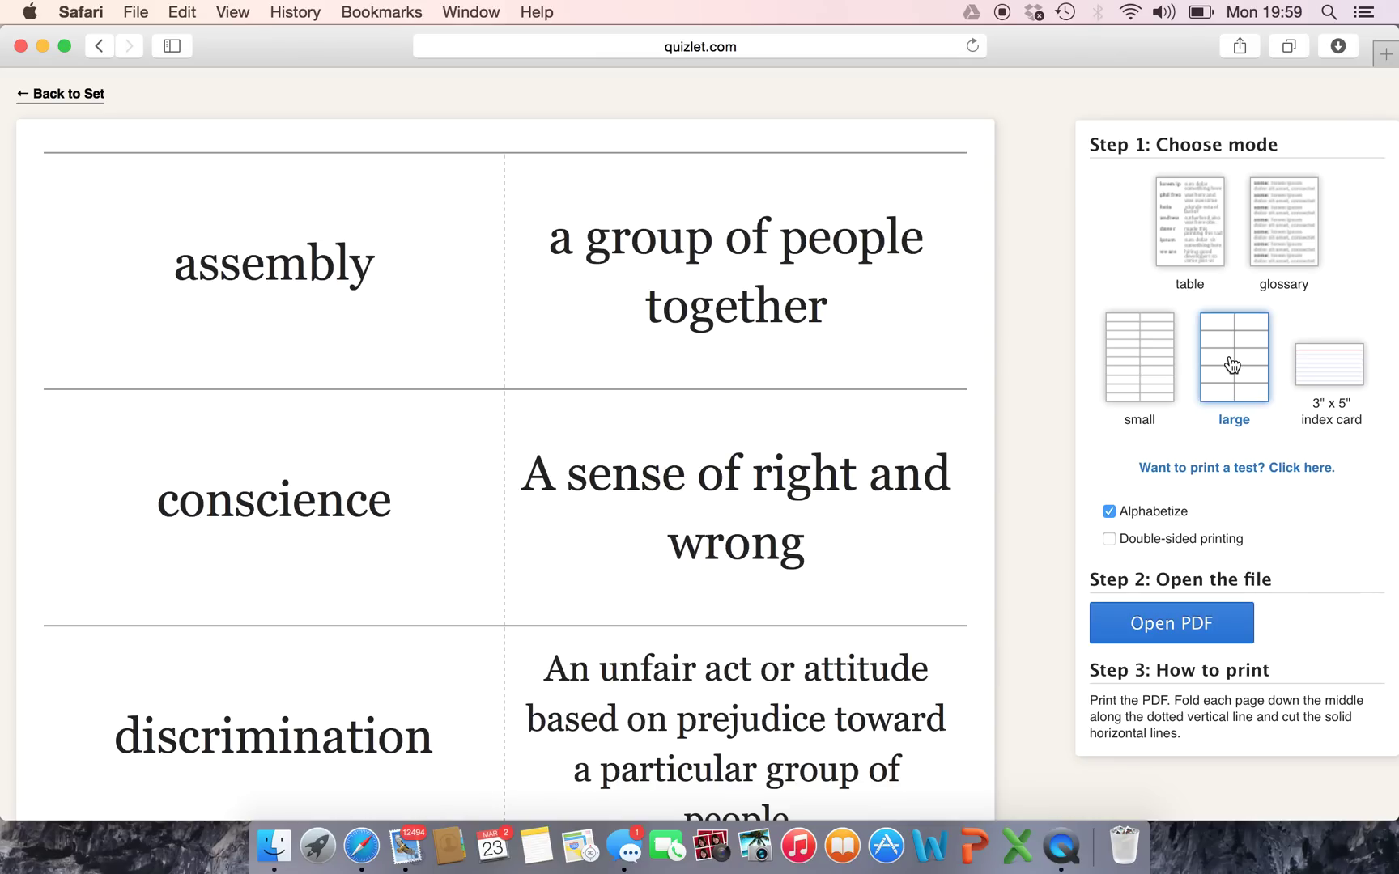
click(1232, 365)
click(1346, 383)
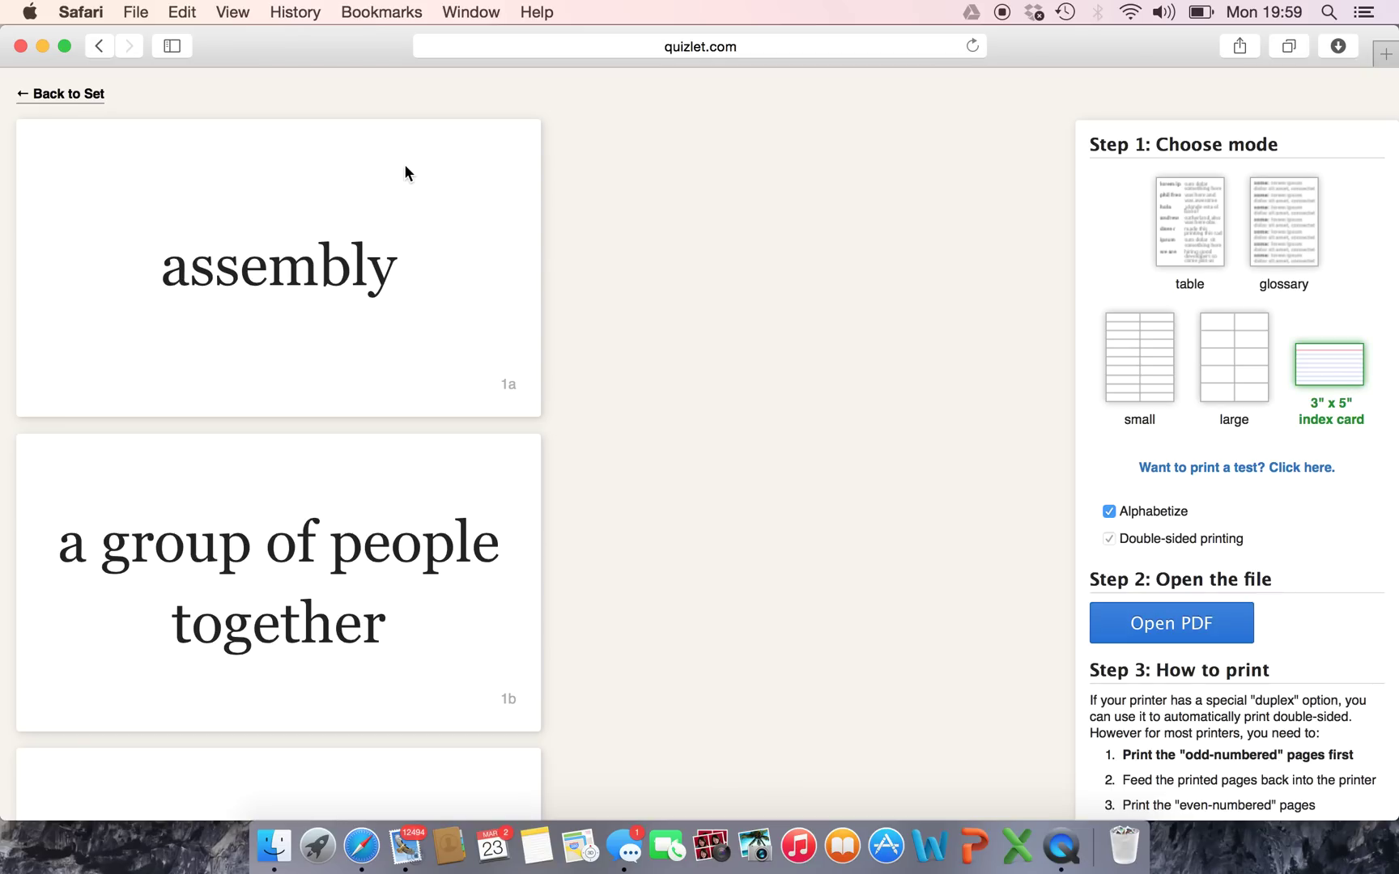
click(57, 95)
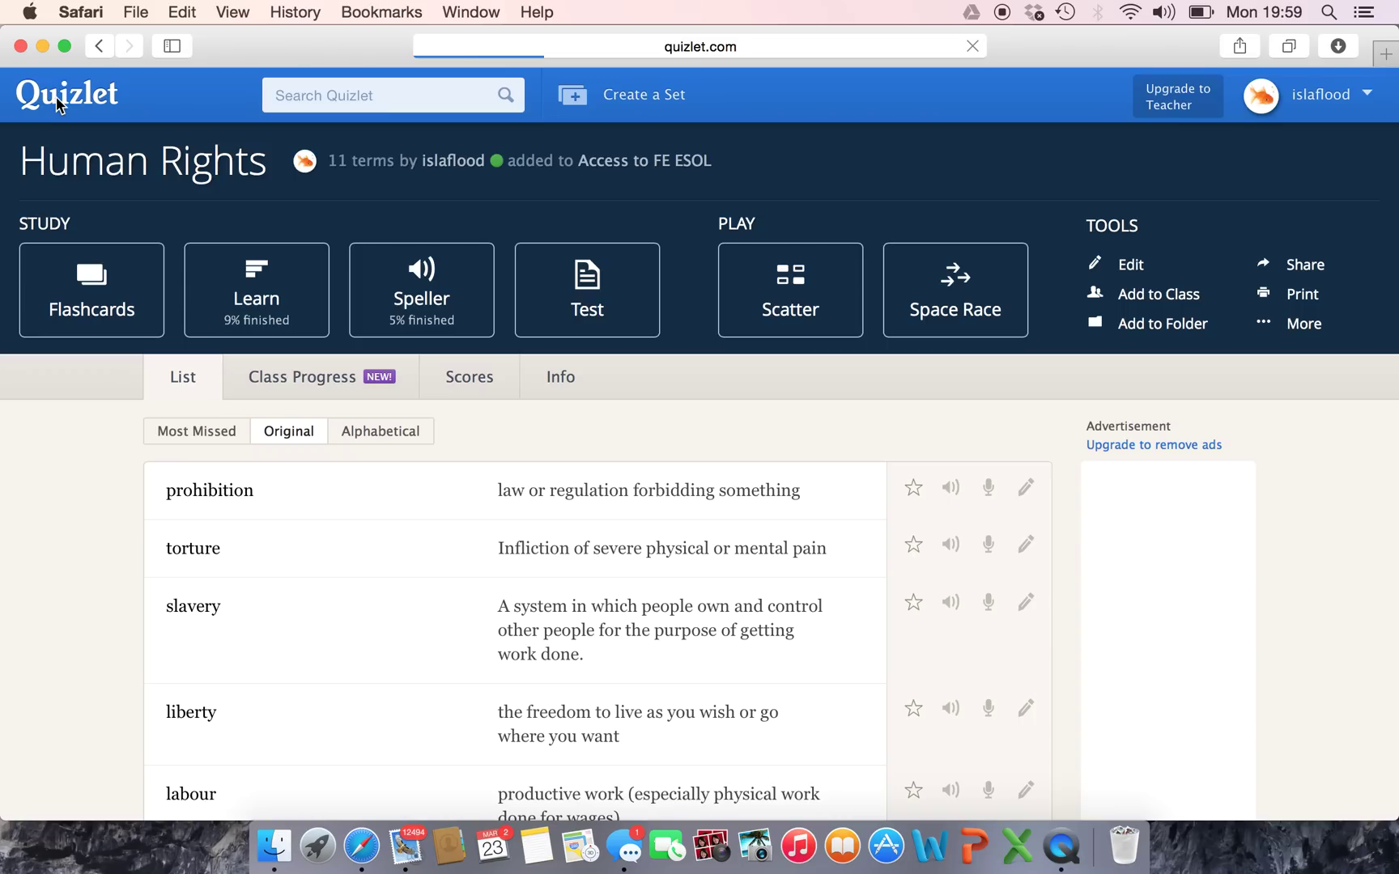
Step: Create a matching-only test that starts with the term, leaving out written questions
click(596, 308)
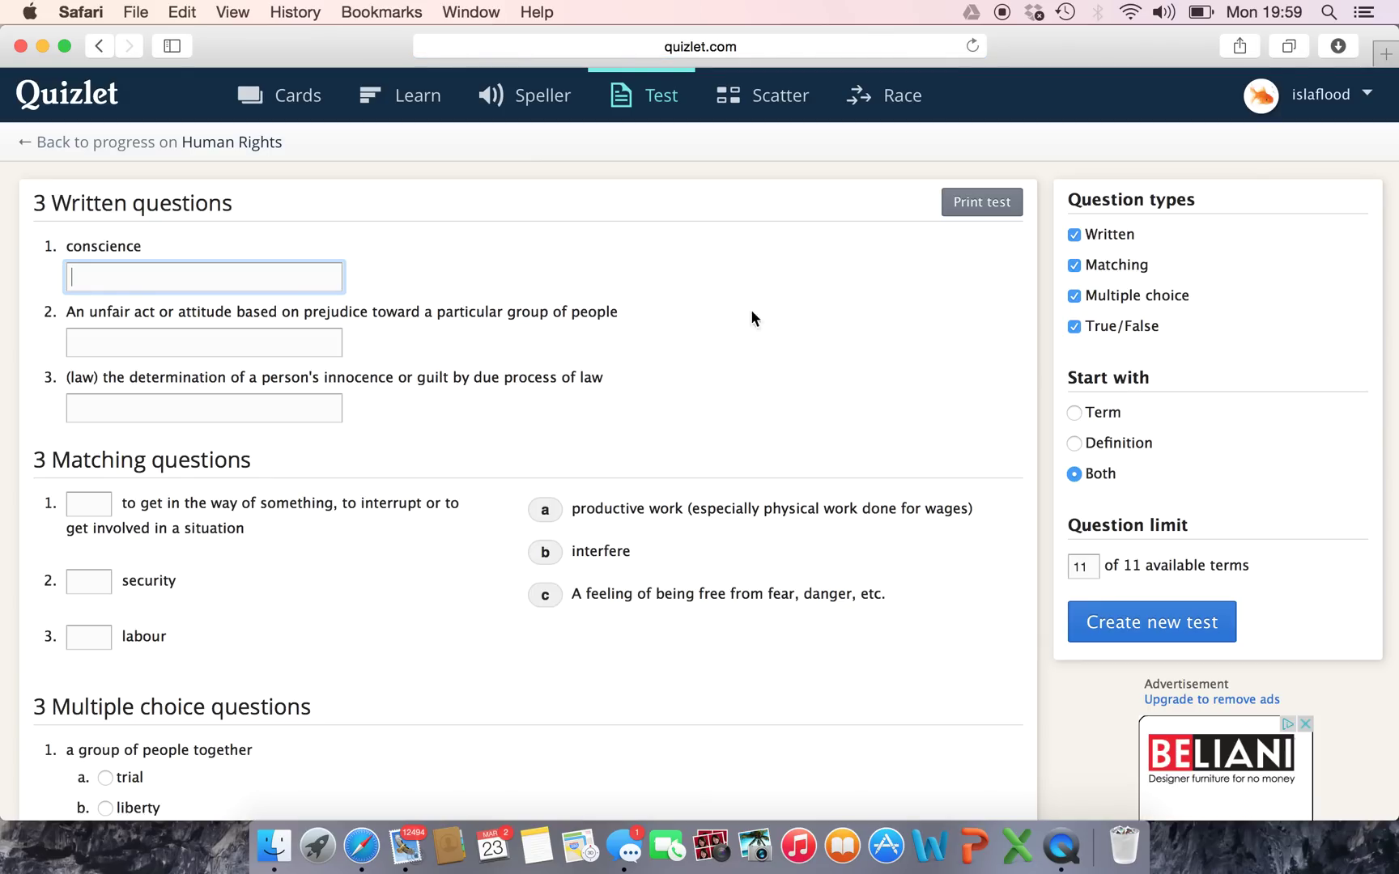
click(1074, 236)
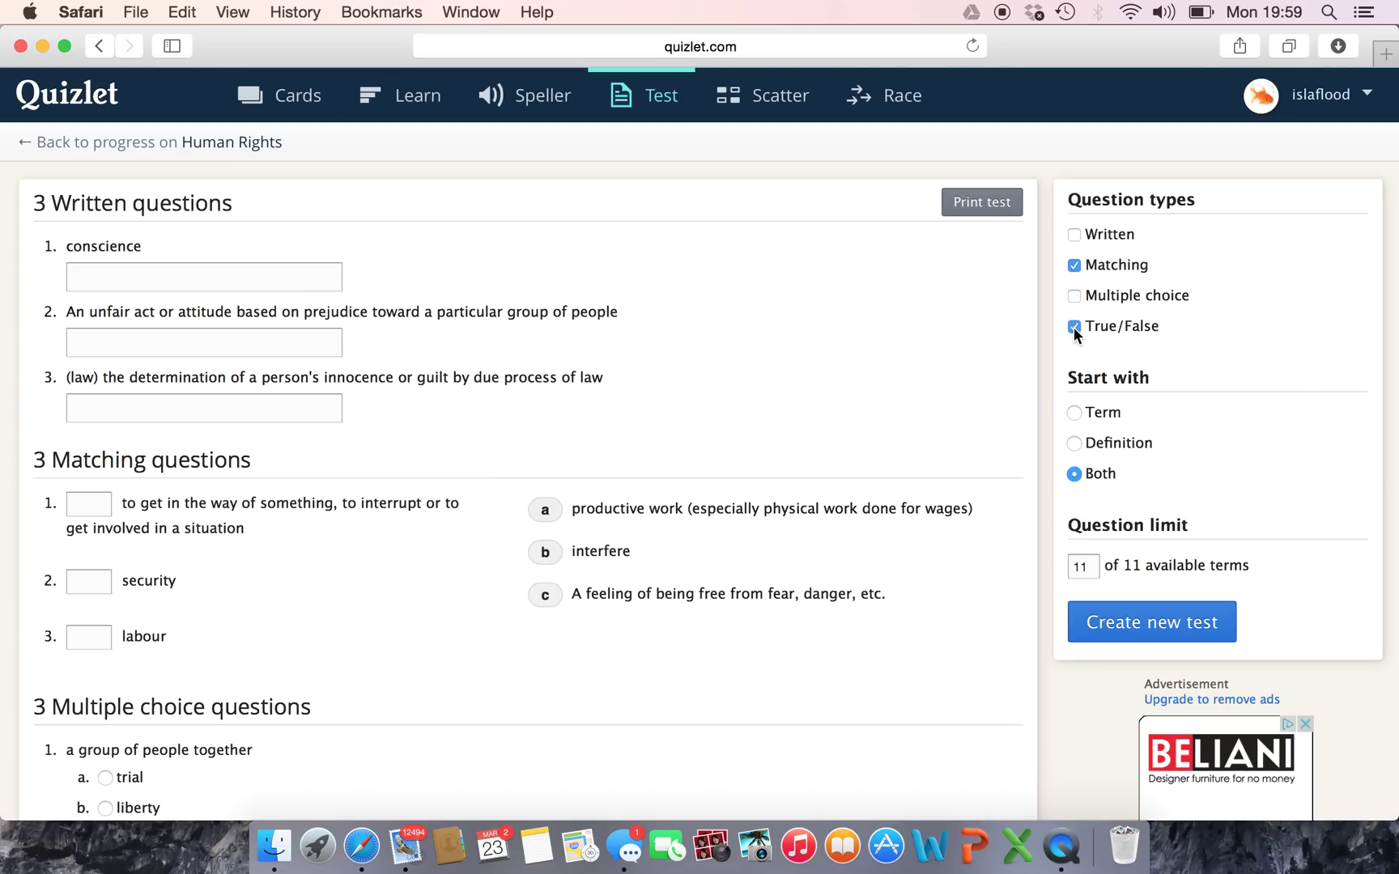
click(1073, 412)
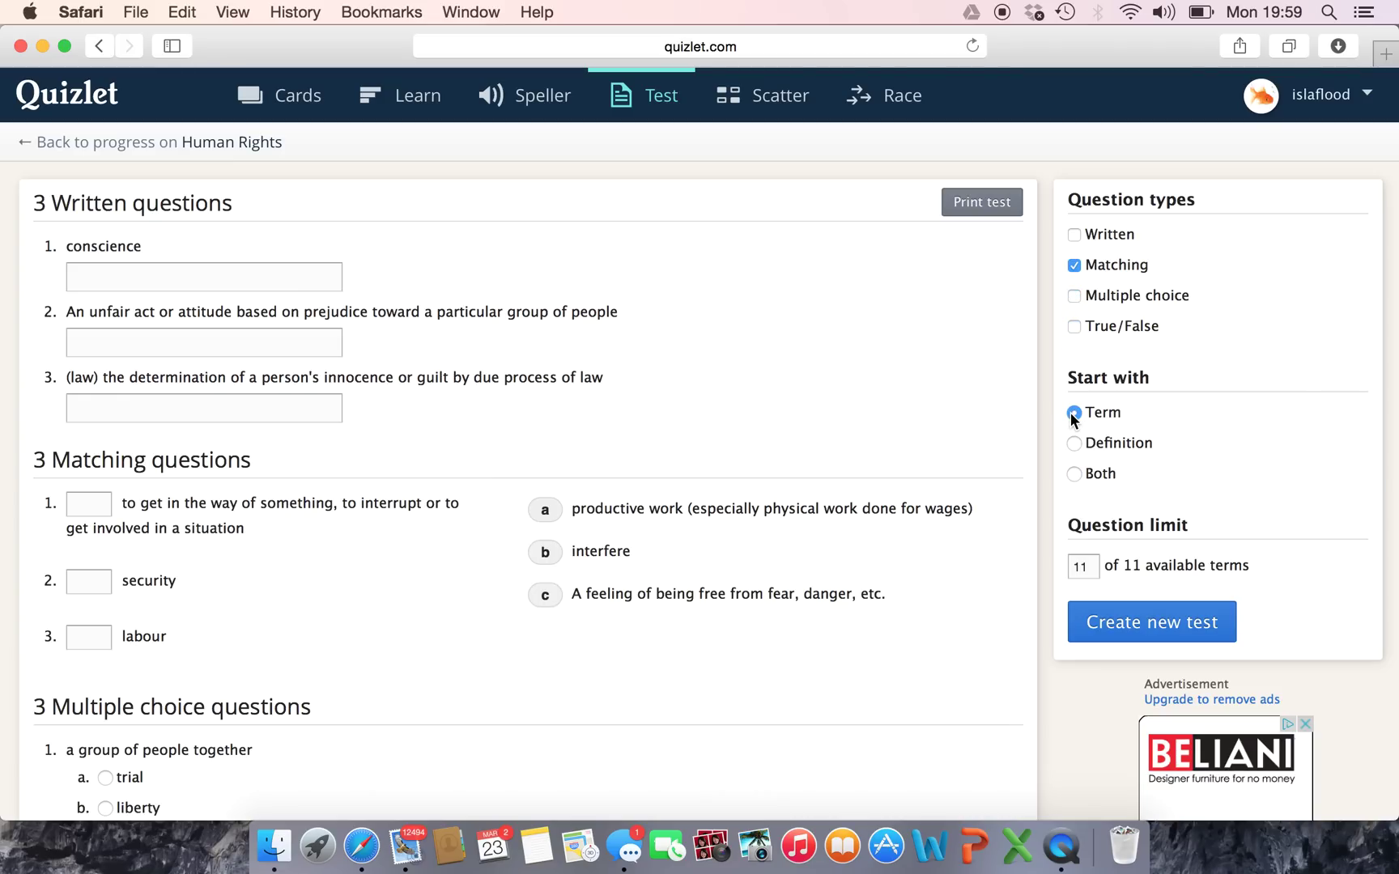
click(1097, 624)
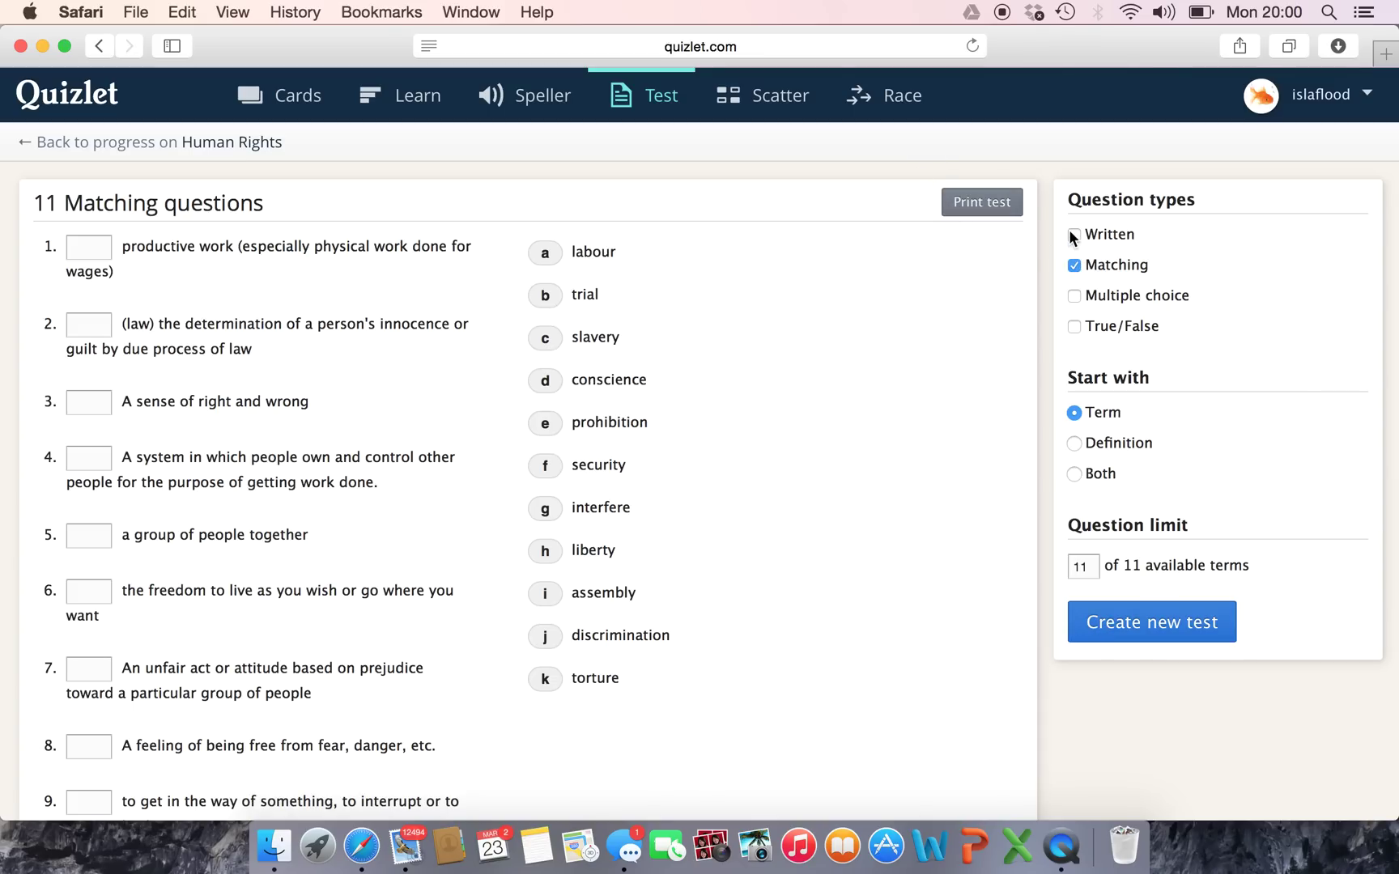
Step: Regenerate the test with multiple choice and true/false added, starting with either side, then begin answering
click(1073, 297)
click(1074, 326)
click(1074, 476)
click(1111, 623)
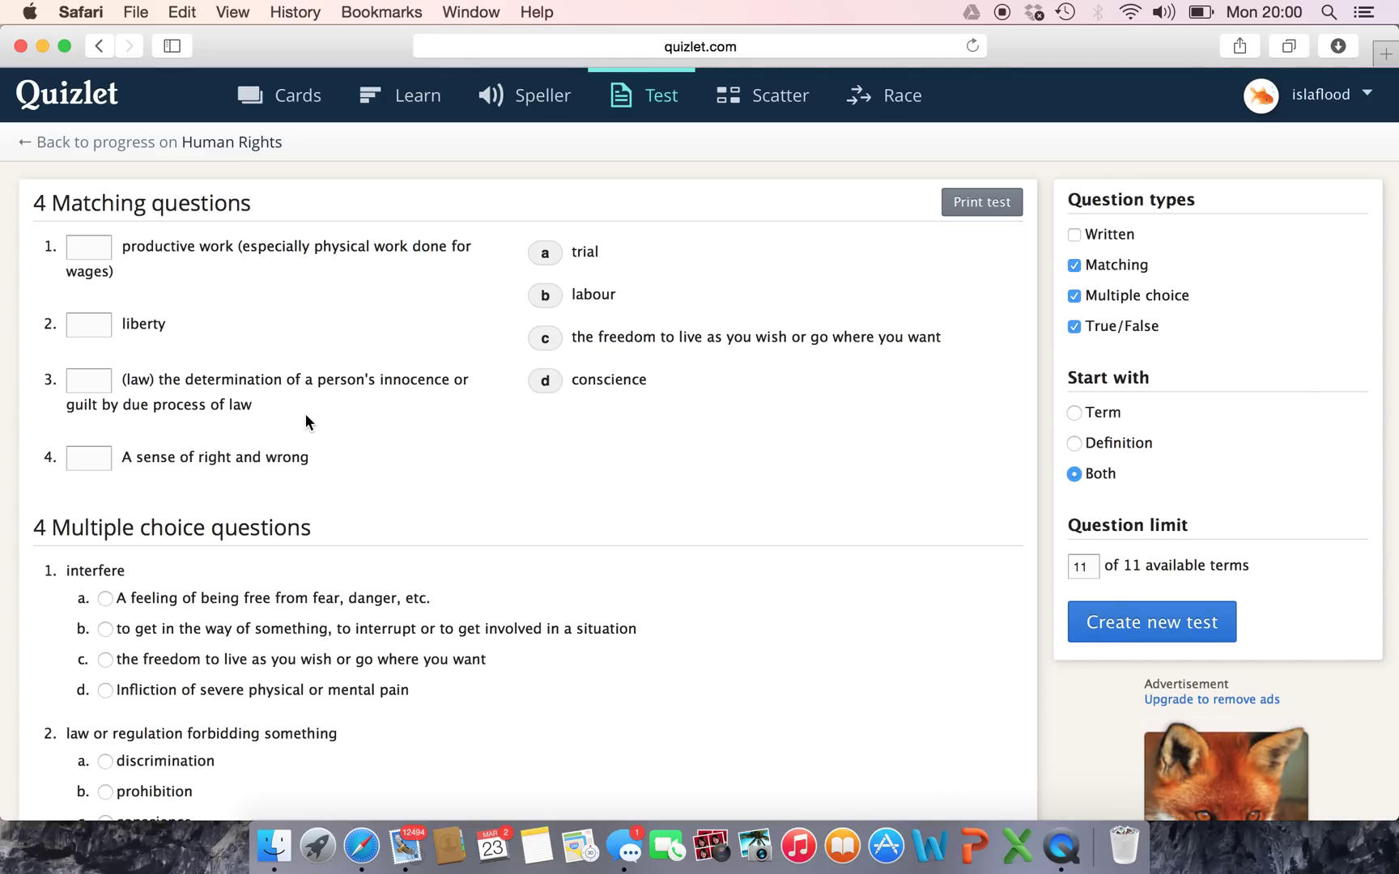
click(92, 249)
Step: Go back from the test to the Human Rights set page
click(81, 142)
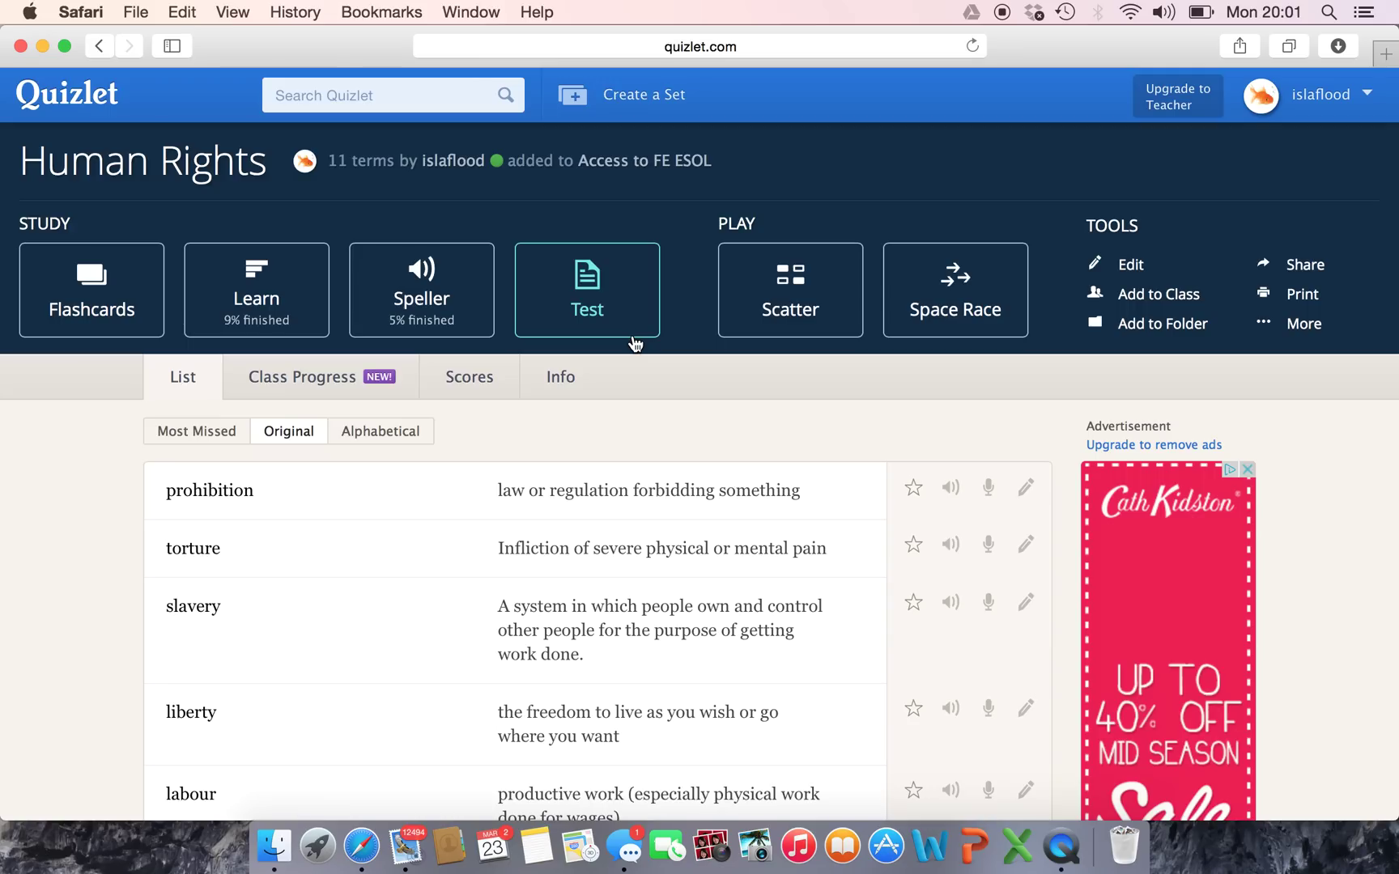
Step: Step through the flashcards to card 4, flipping card 2 and the slavery card to their definitions
click(124, 316)
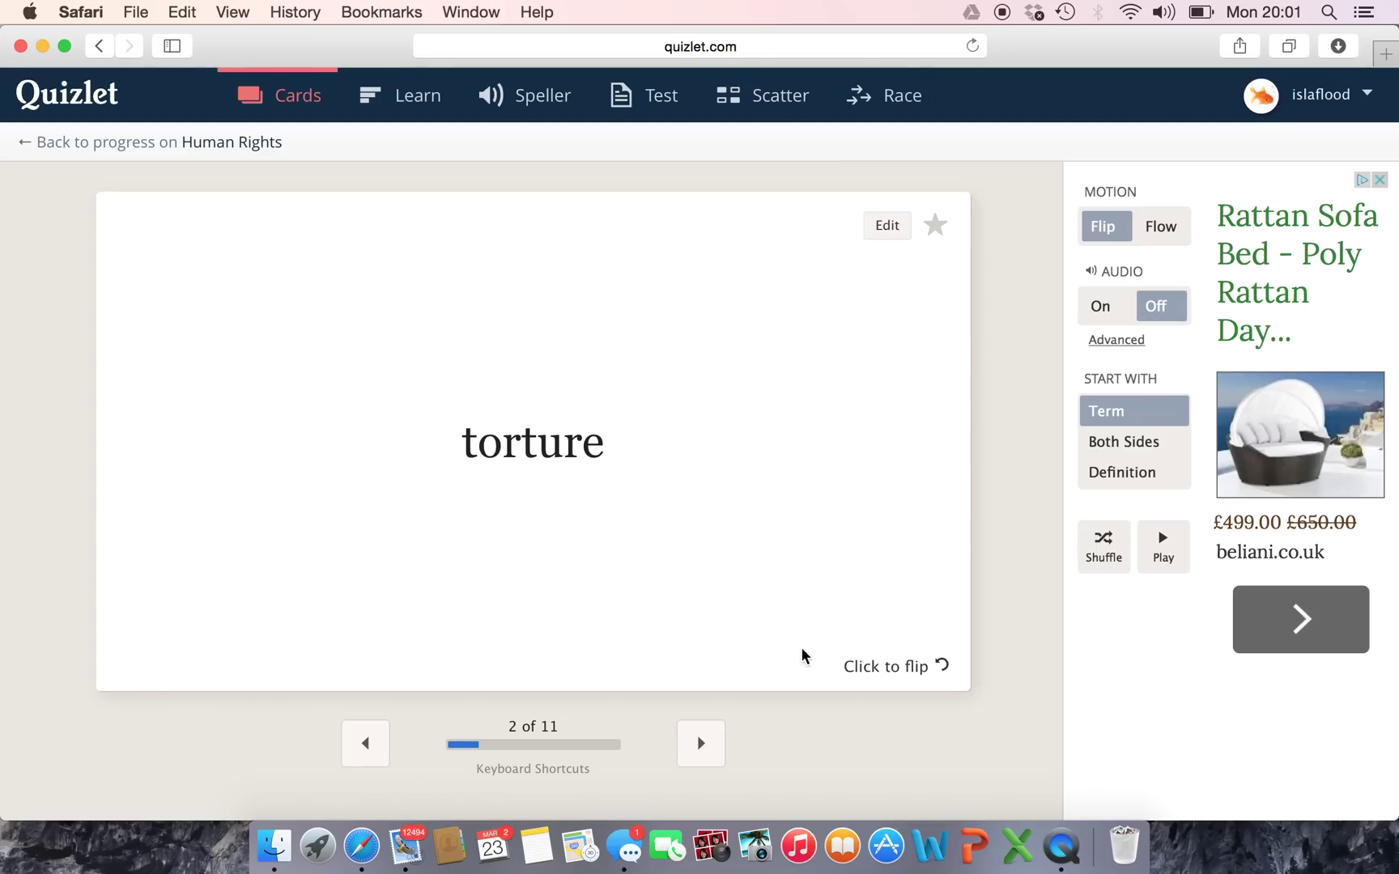
click(866, 668)
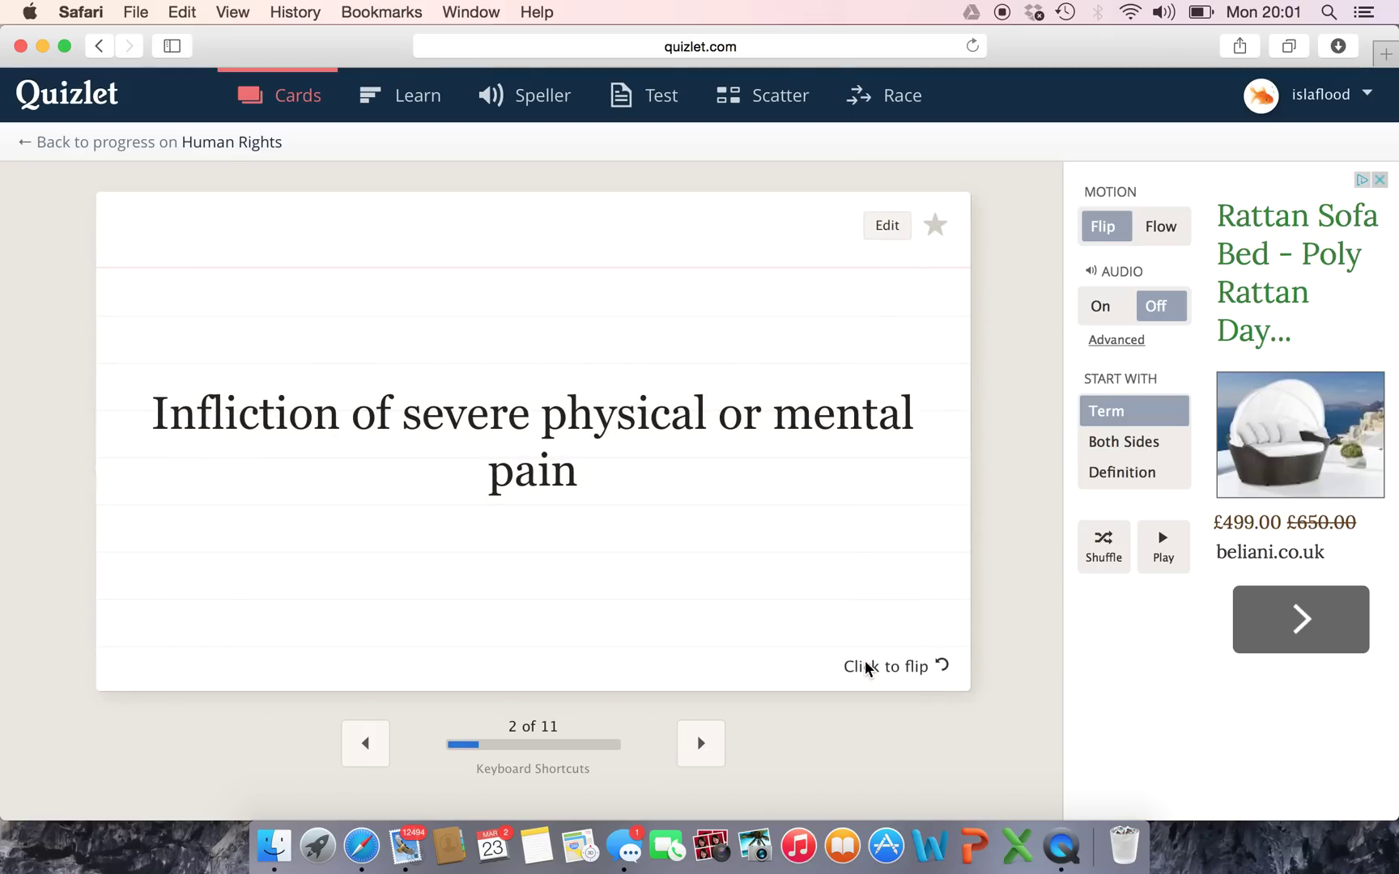
click(682, 749)
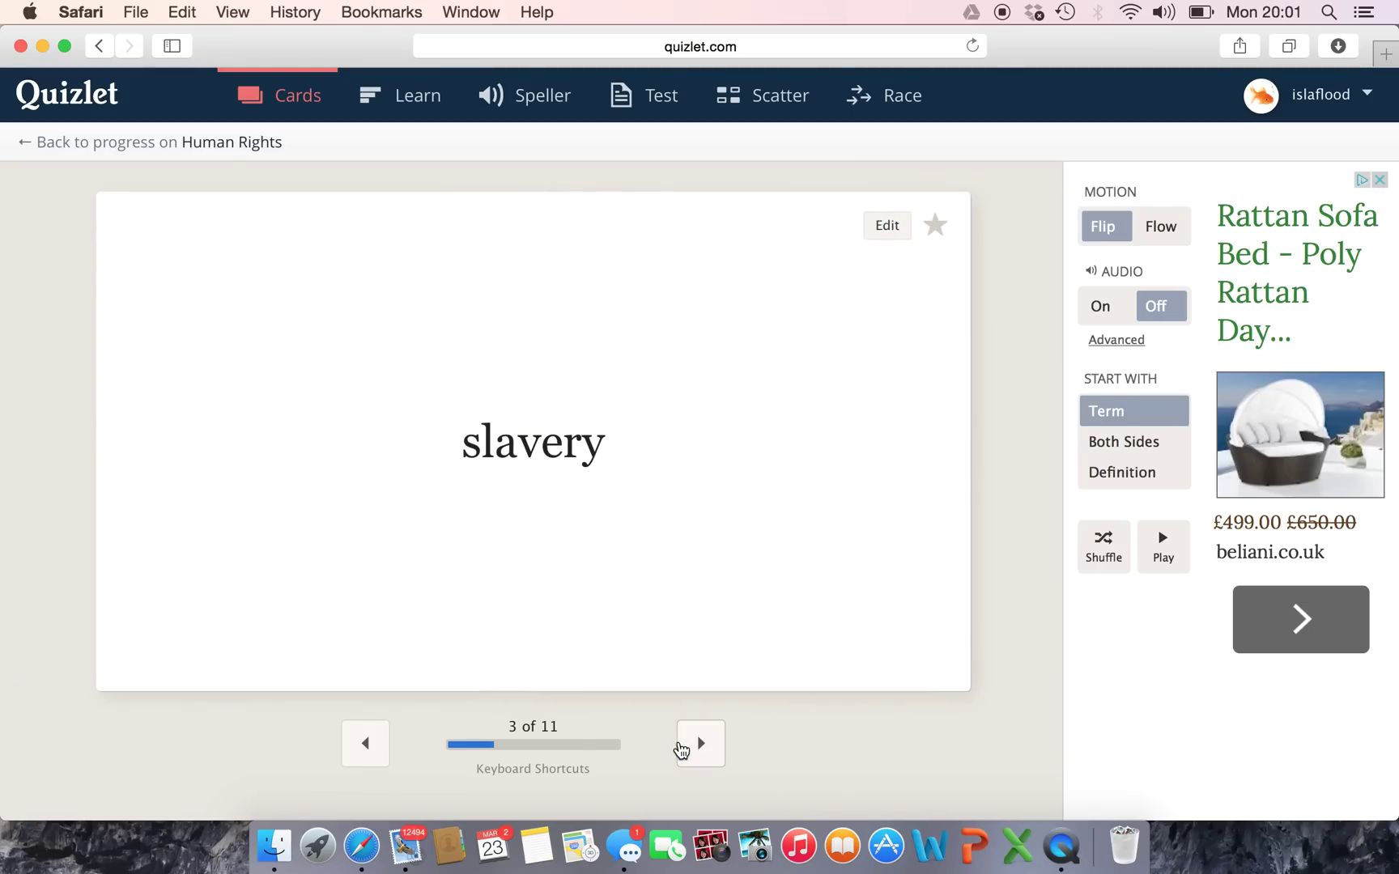
click(830, 603)
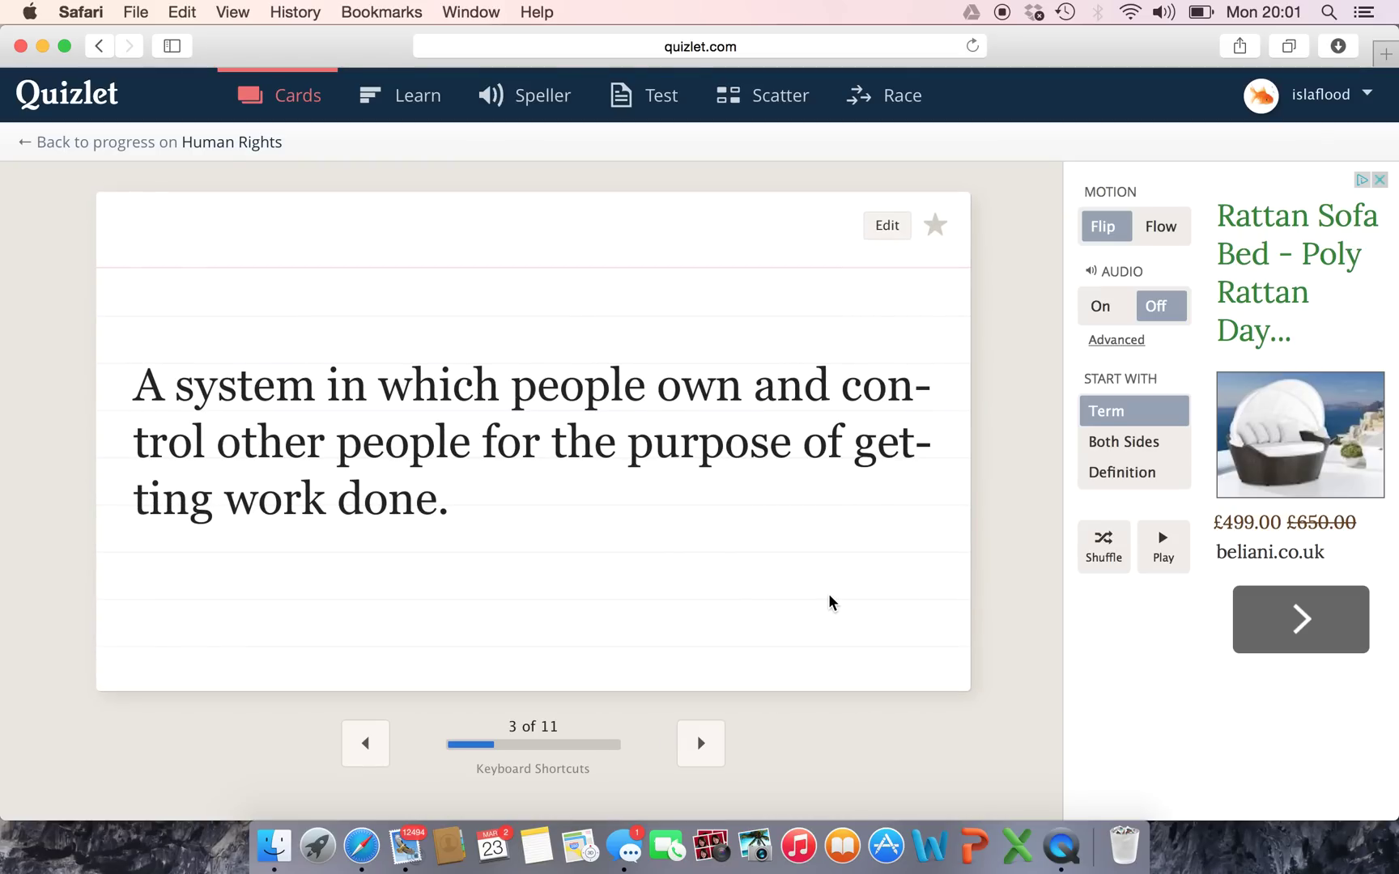
click(706, 749)
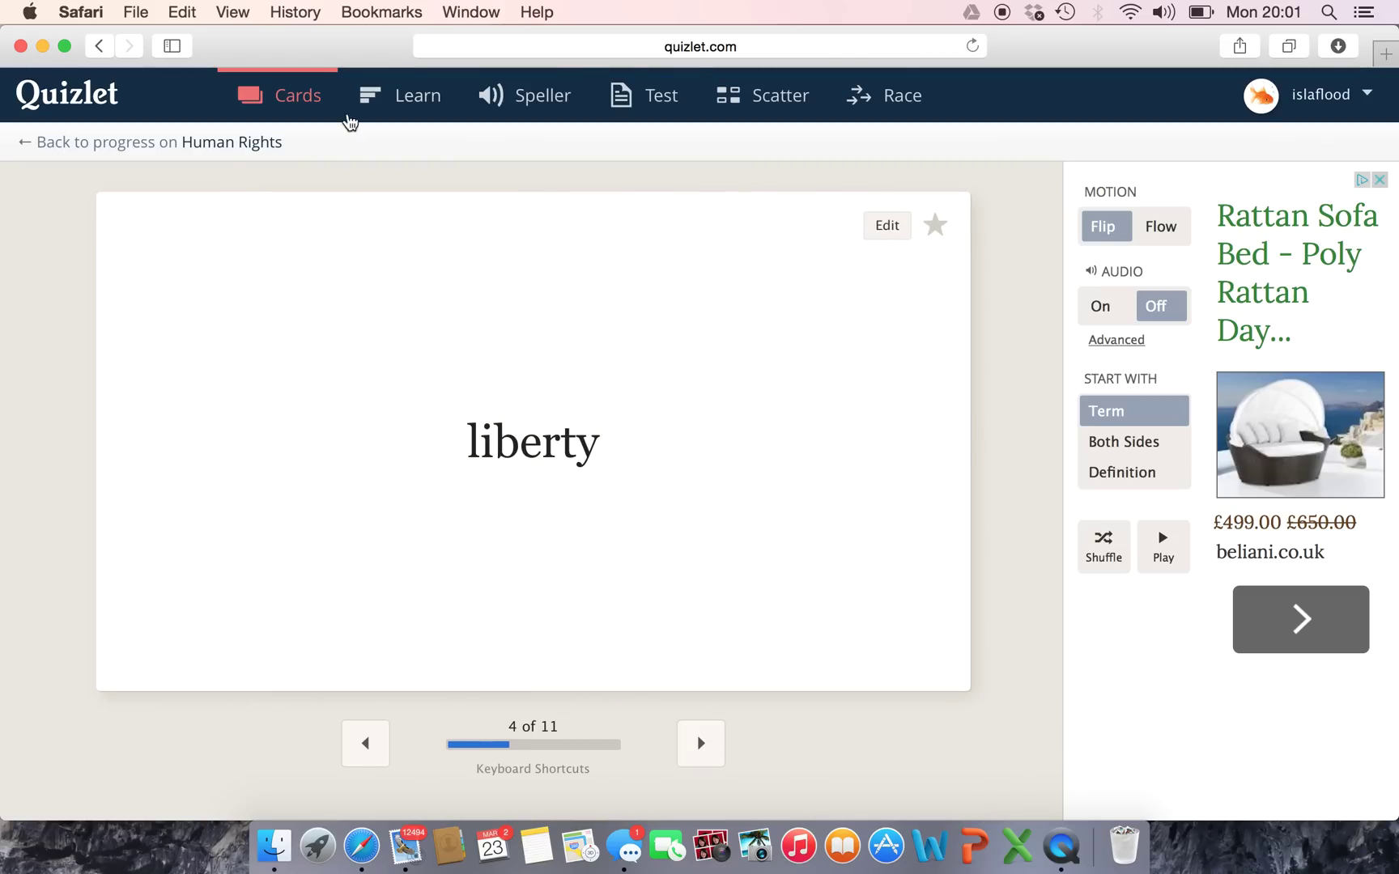
Step: In Learn mode, give a wrong answer to the due-process prompt, see 'trial', and continue
click(400, 98)
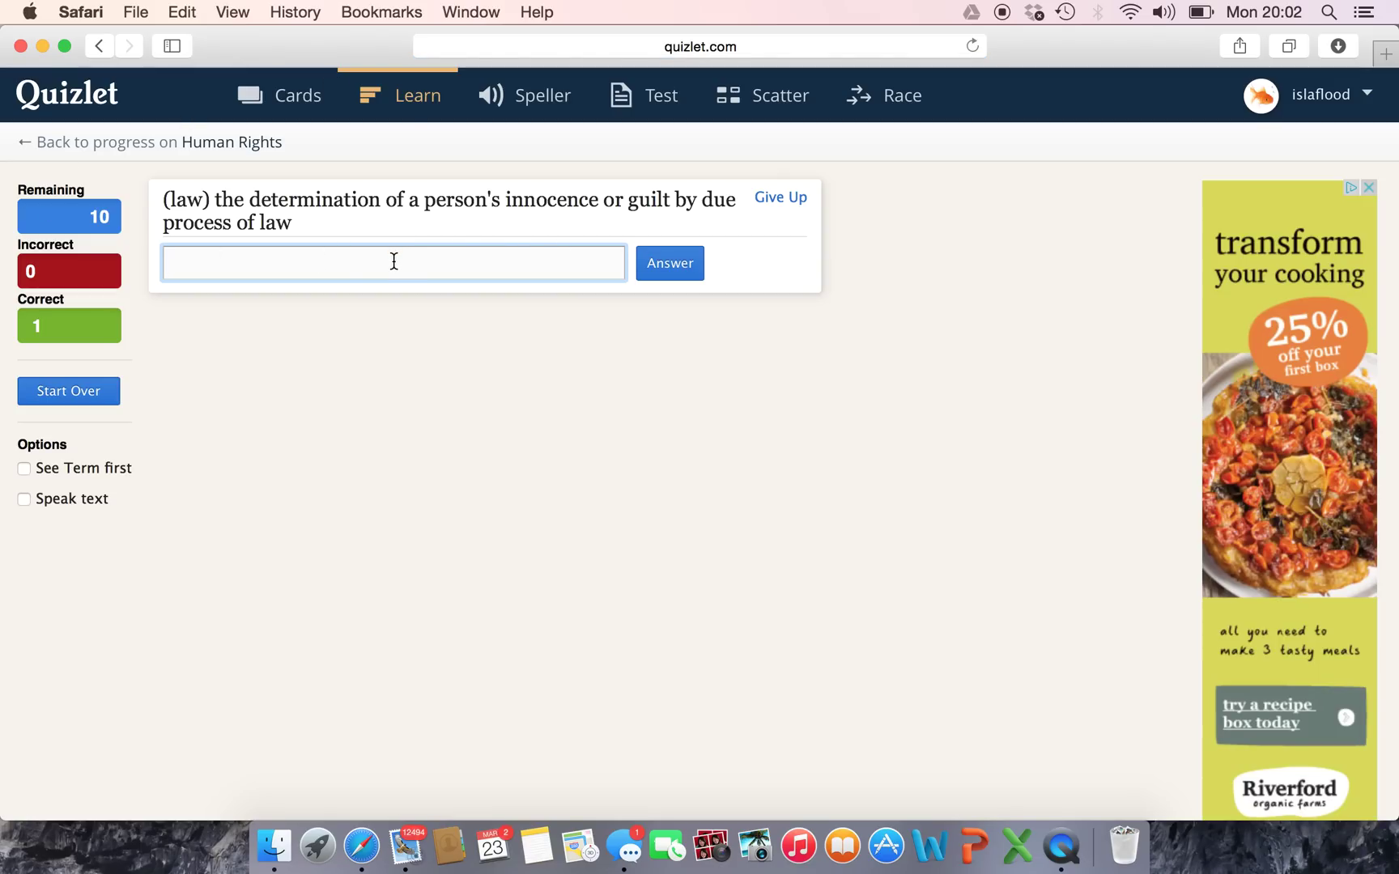
text(iqwafwosj)
click(658, 266)
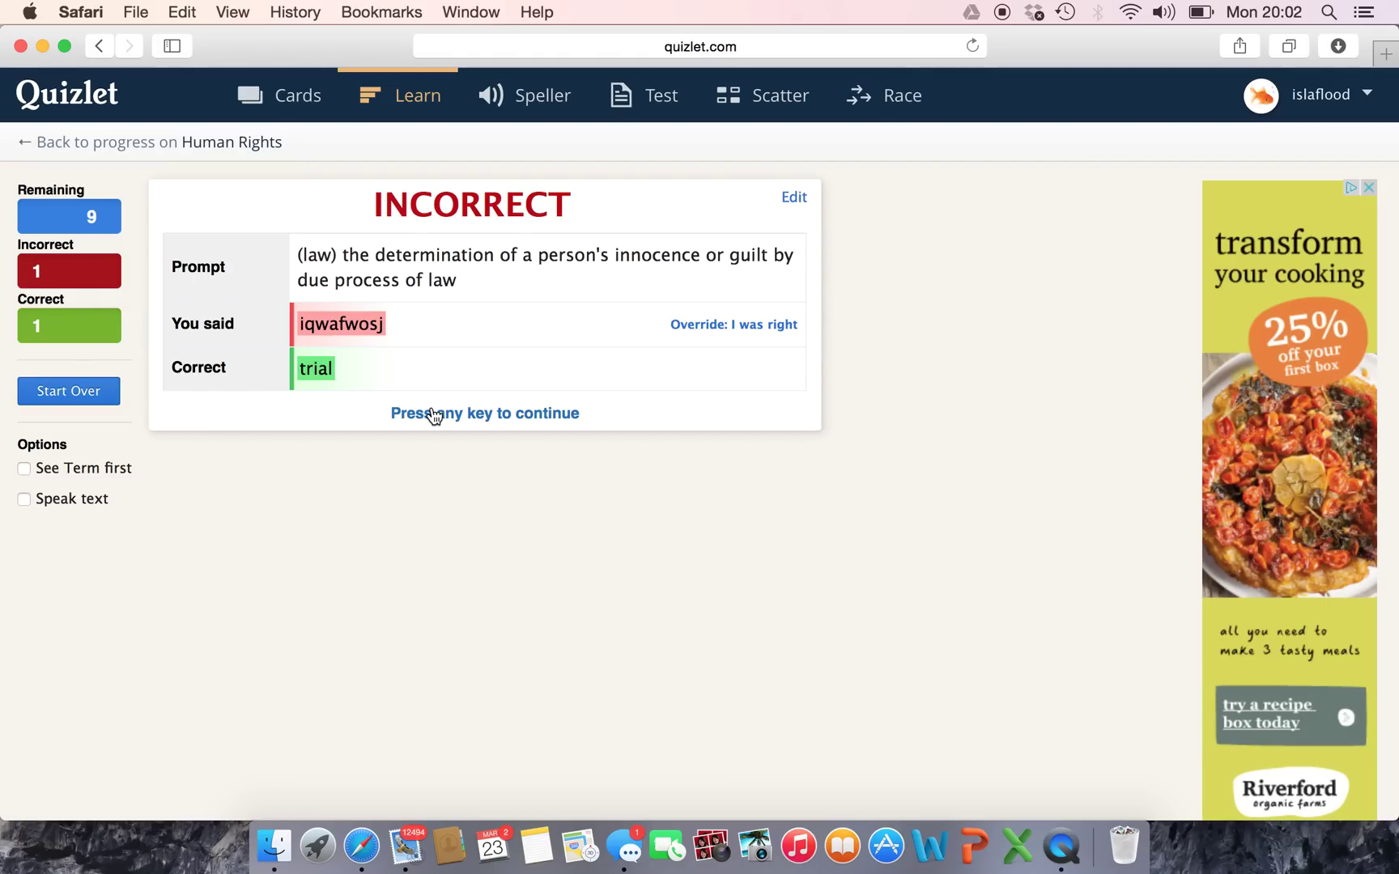
click(462, 415)
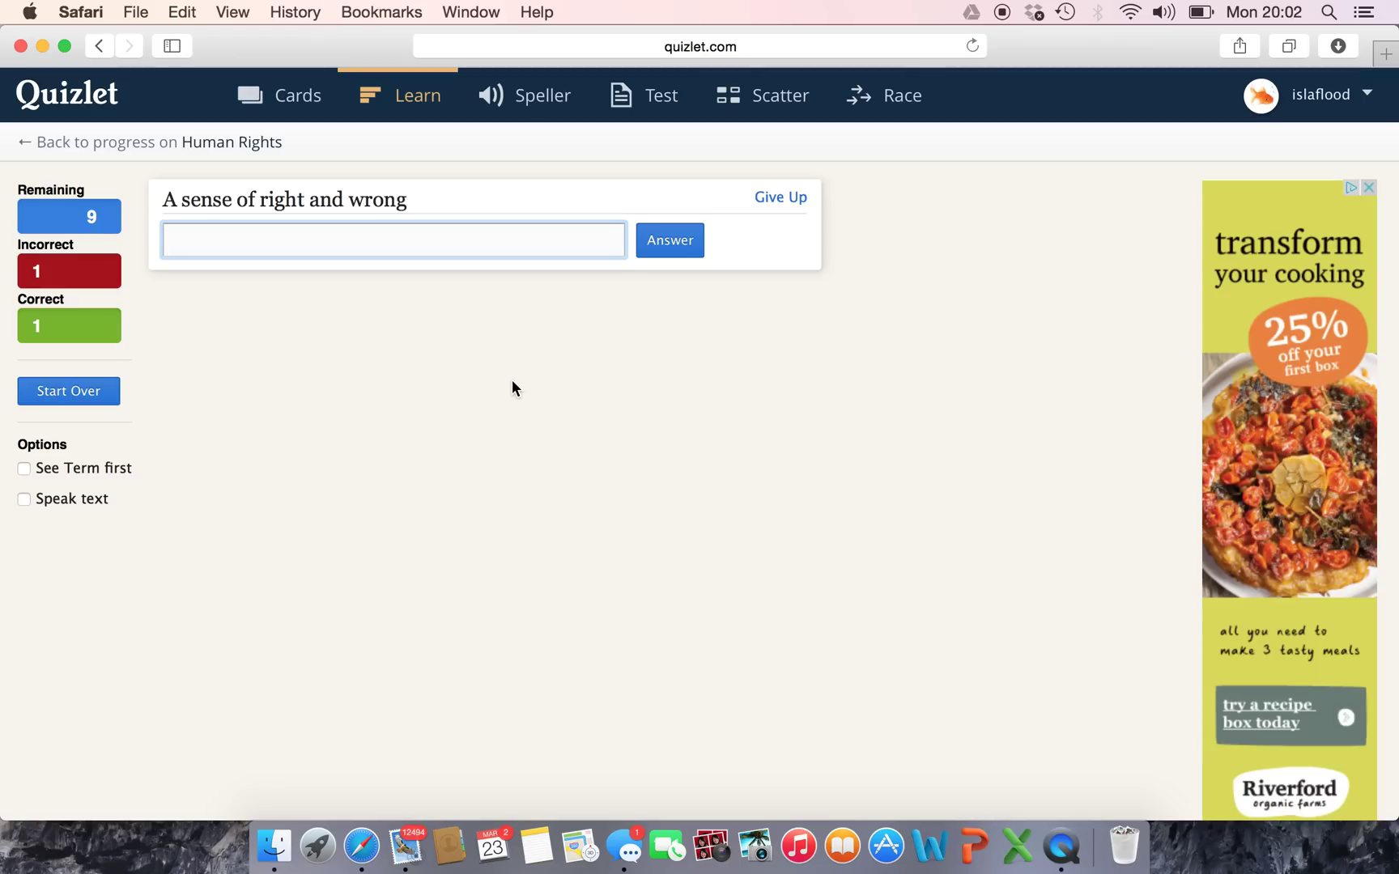
Step: In Speller, spell 'Slavery' correctly, then misspell torture as 'toture'
click(527, 101)
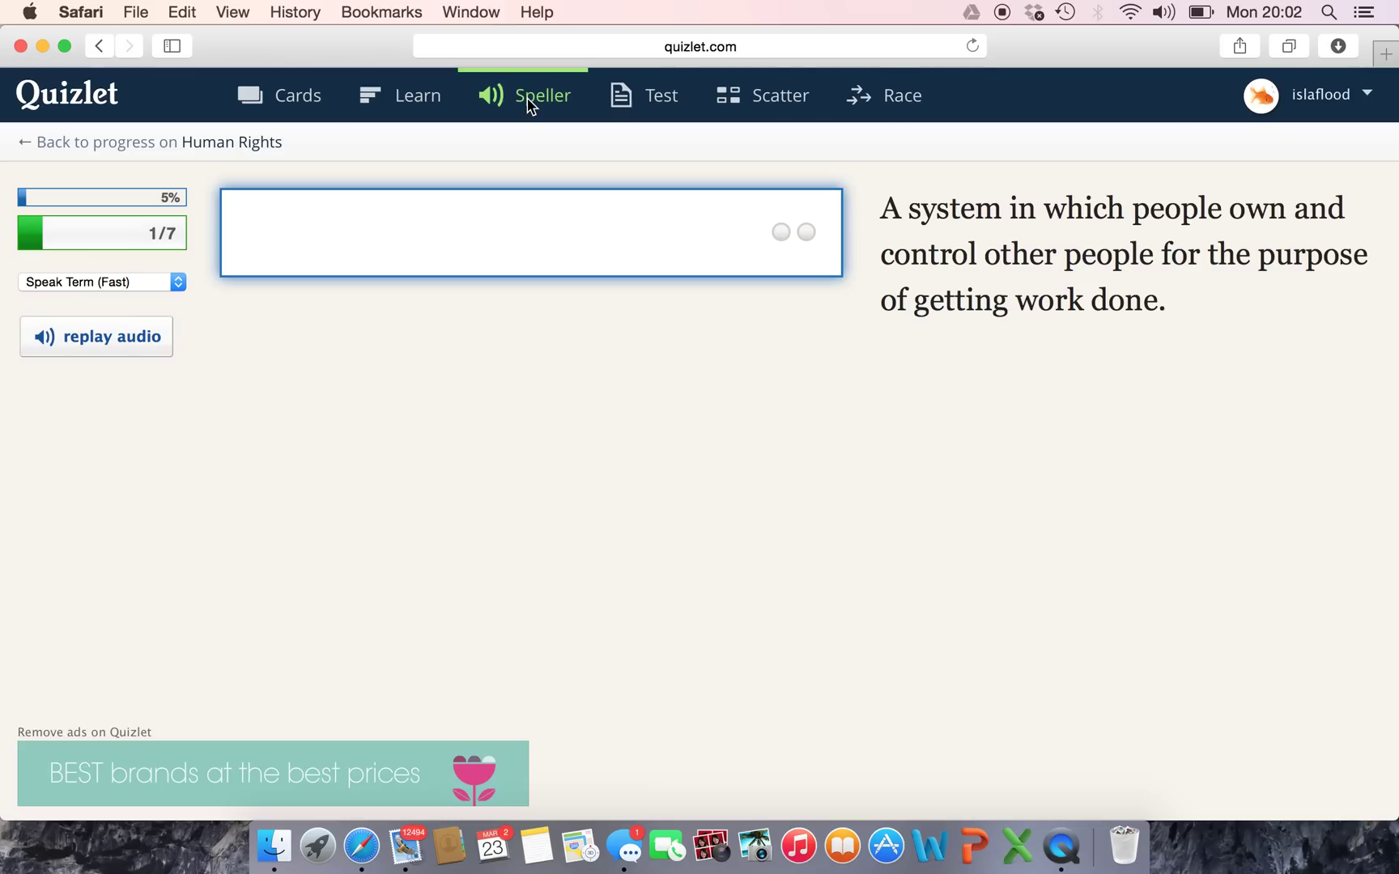
text(Slavery)
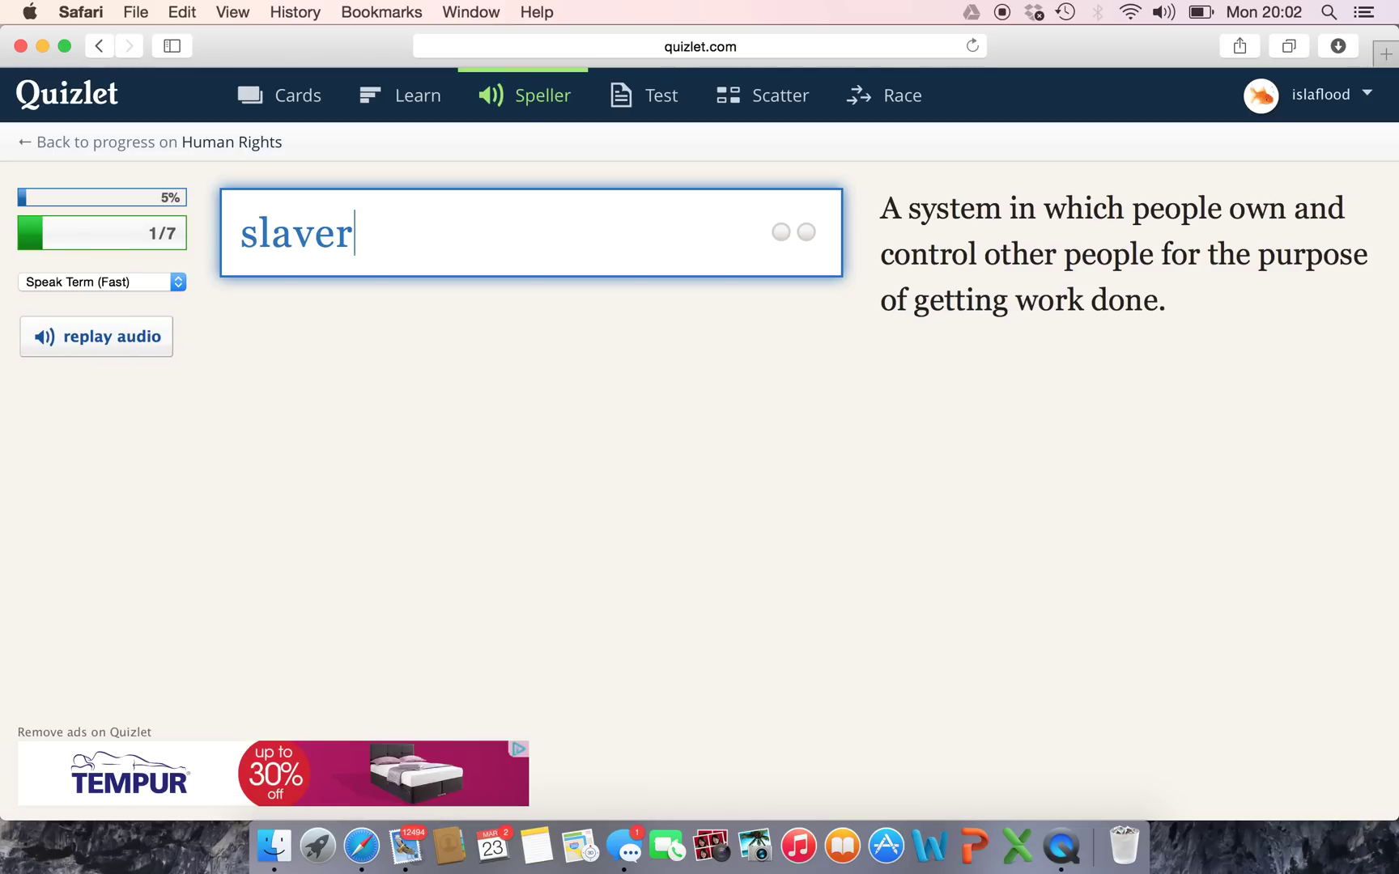
key(Return)
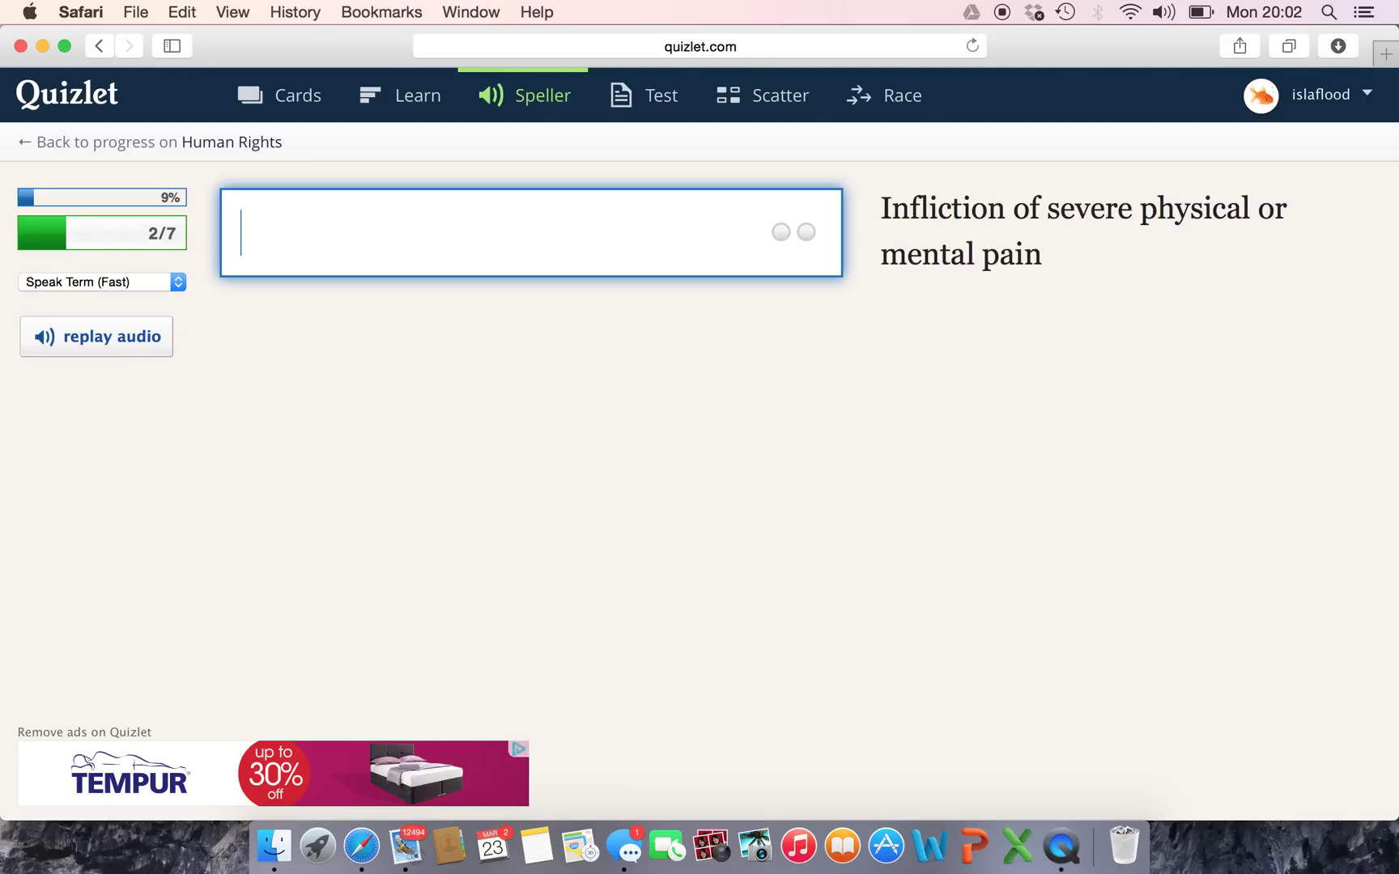
text(toture)
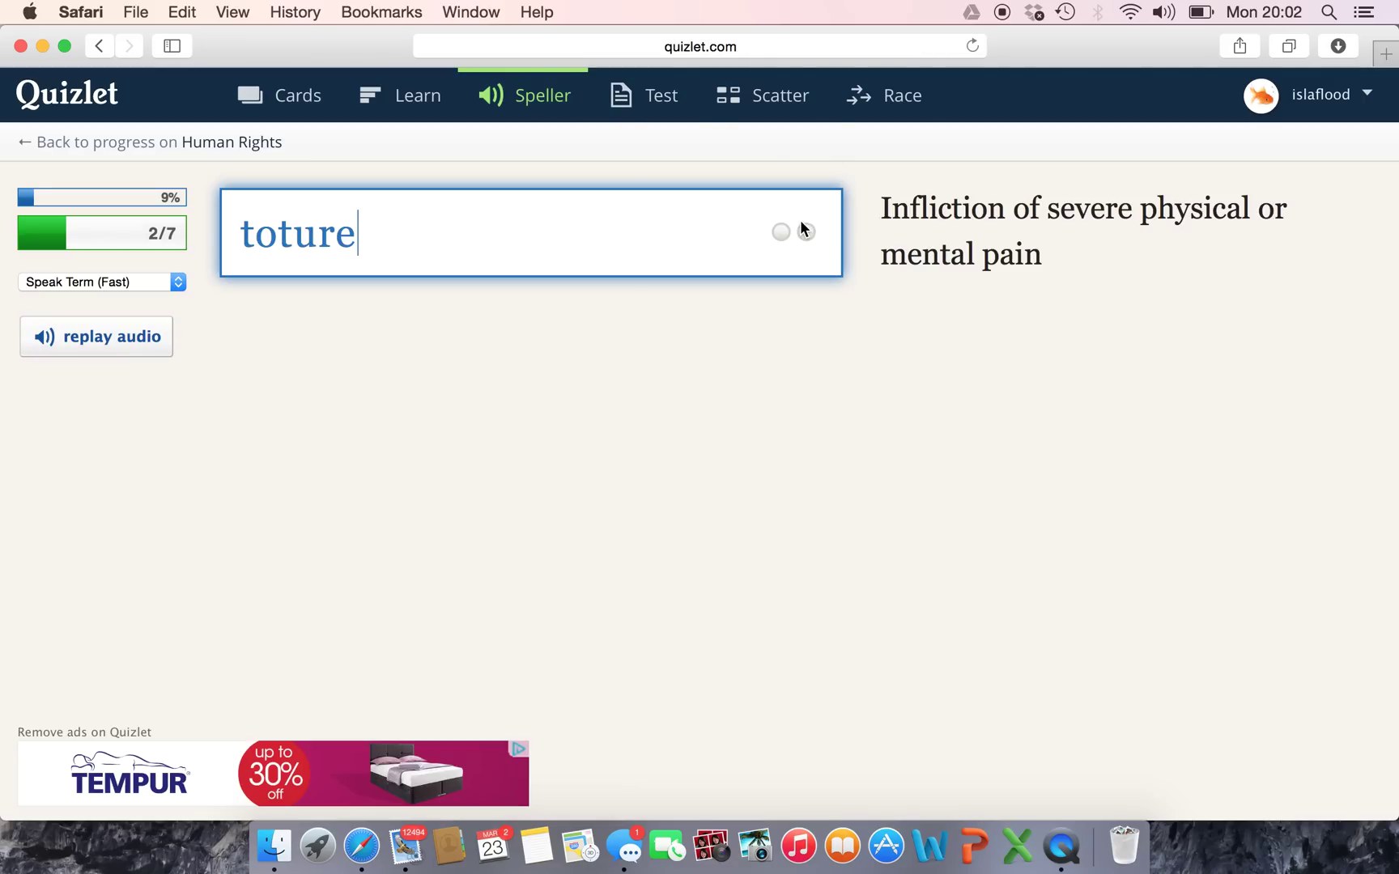
key(Return)
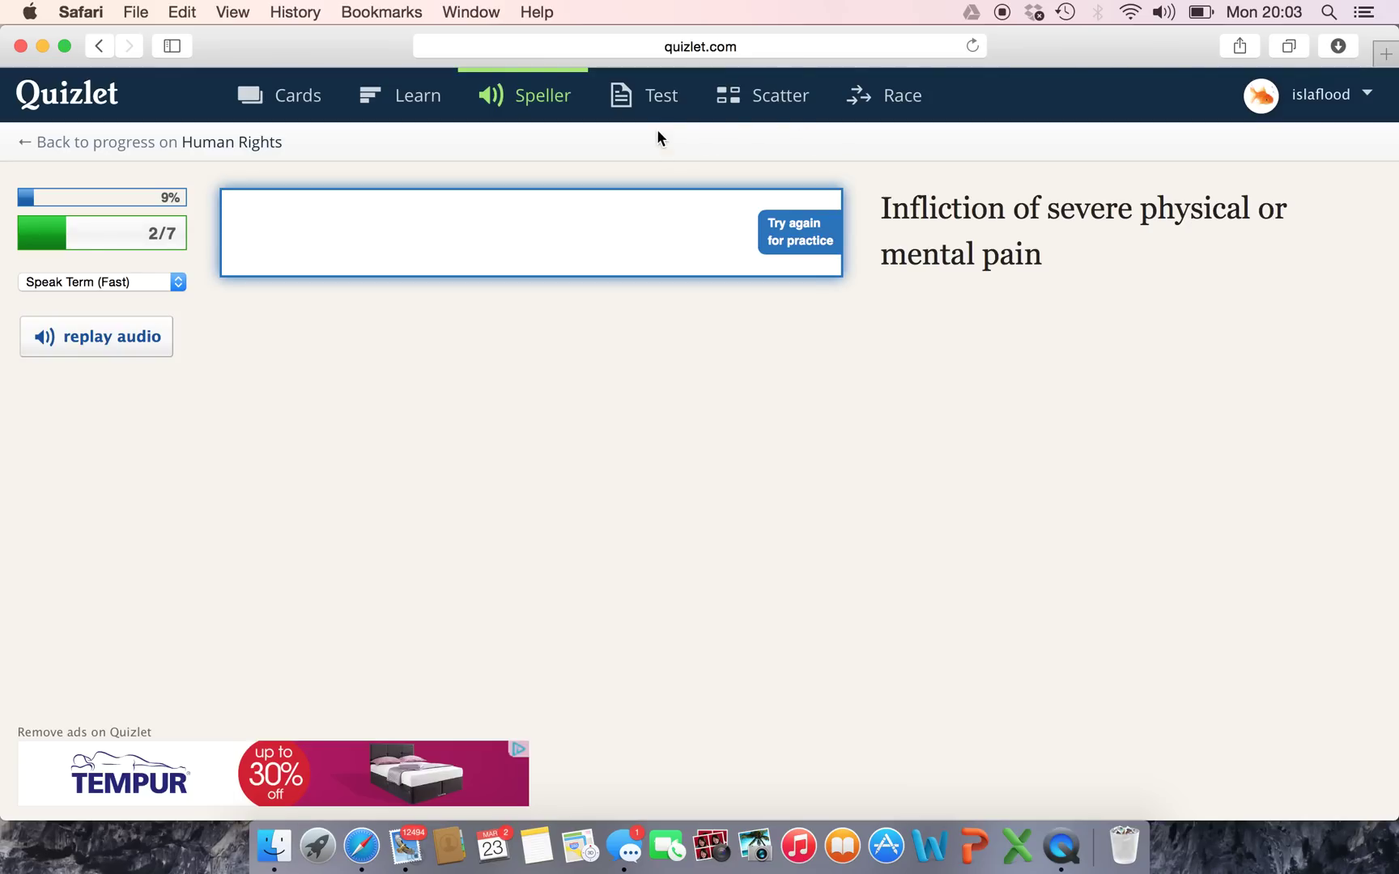
Step: View the practice test, then start Scatter and match torture with its definition
click(654, 100)
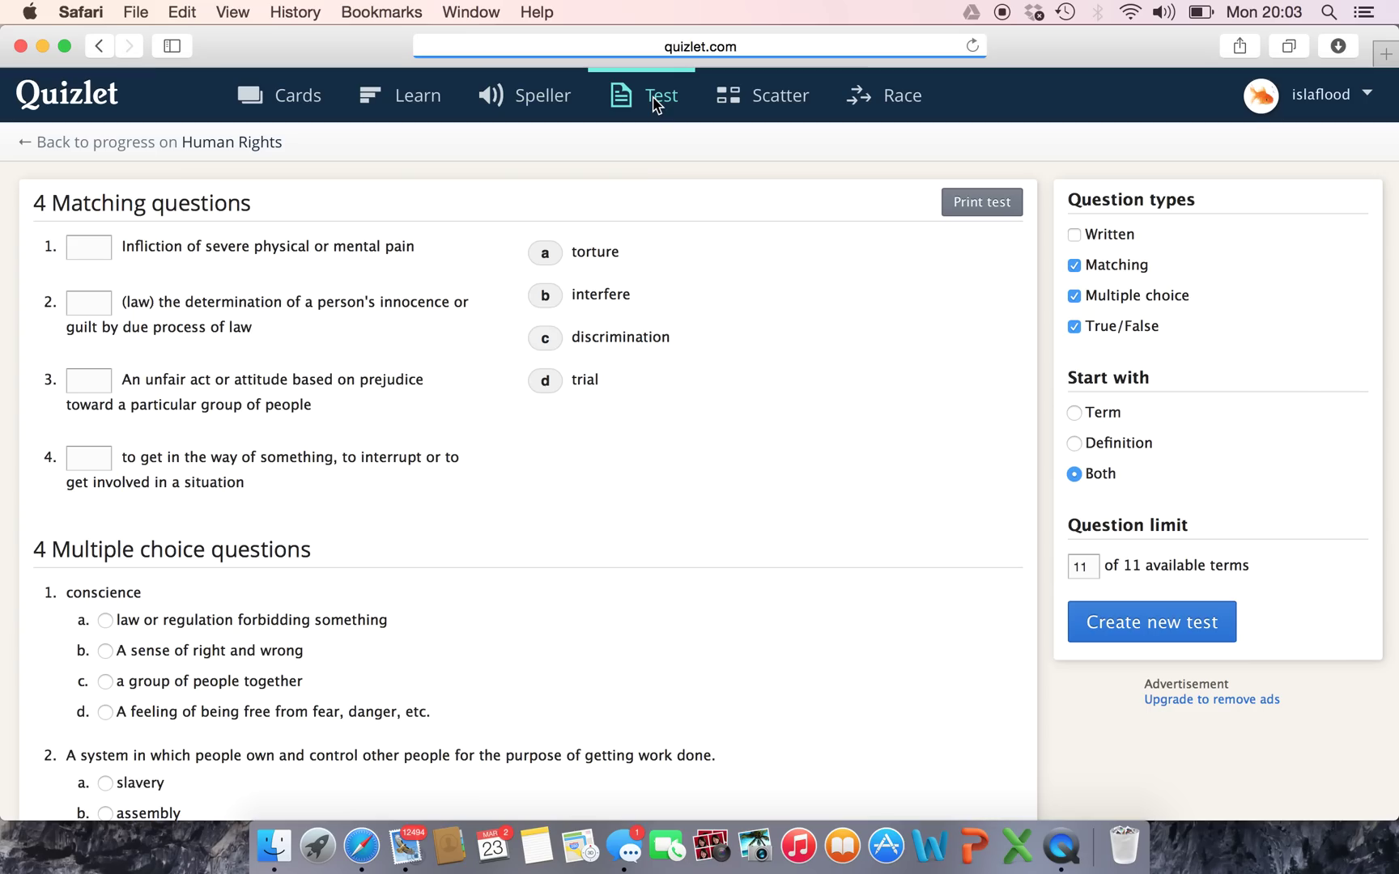
click(744, 99)
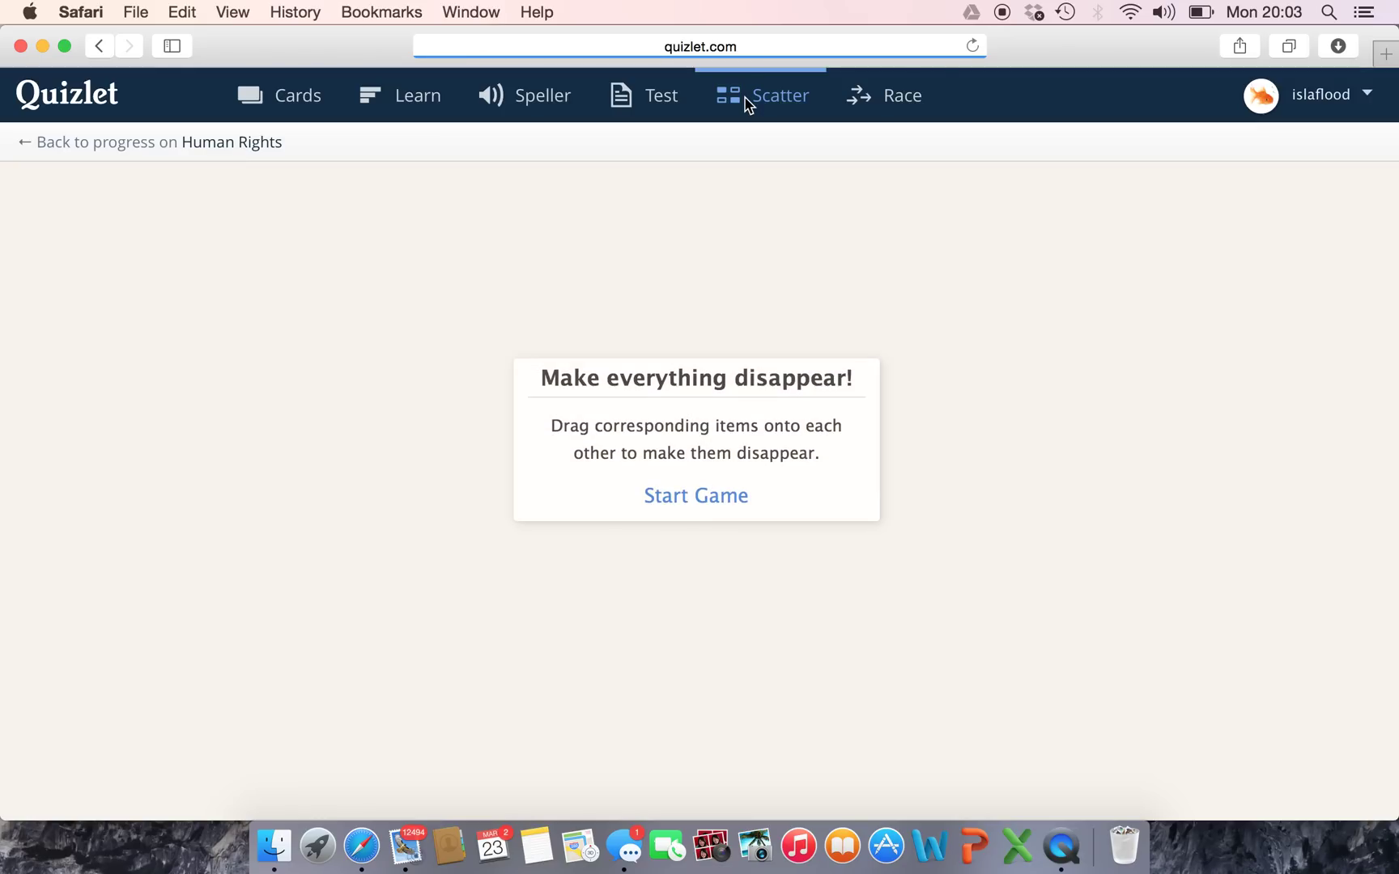
click(715, 506)
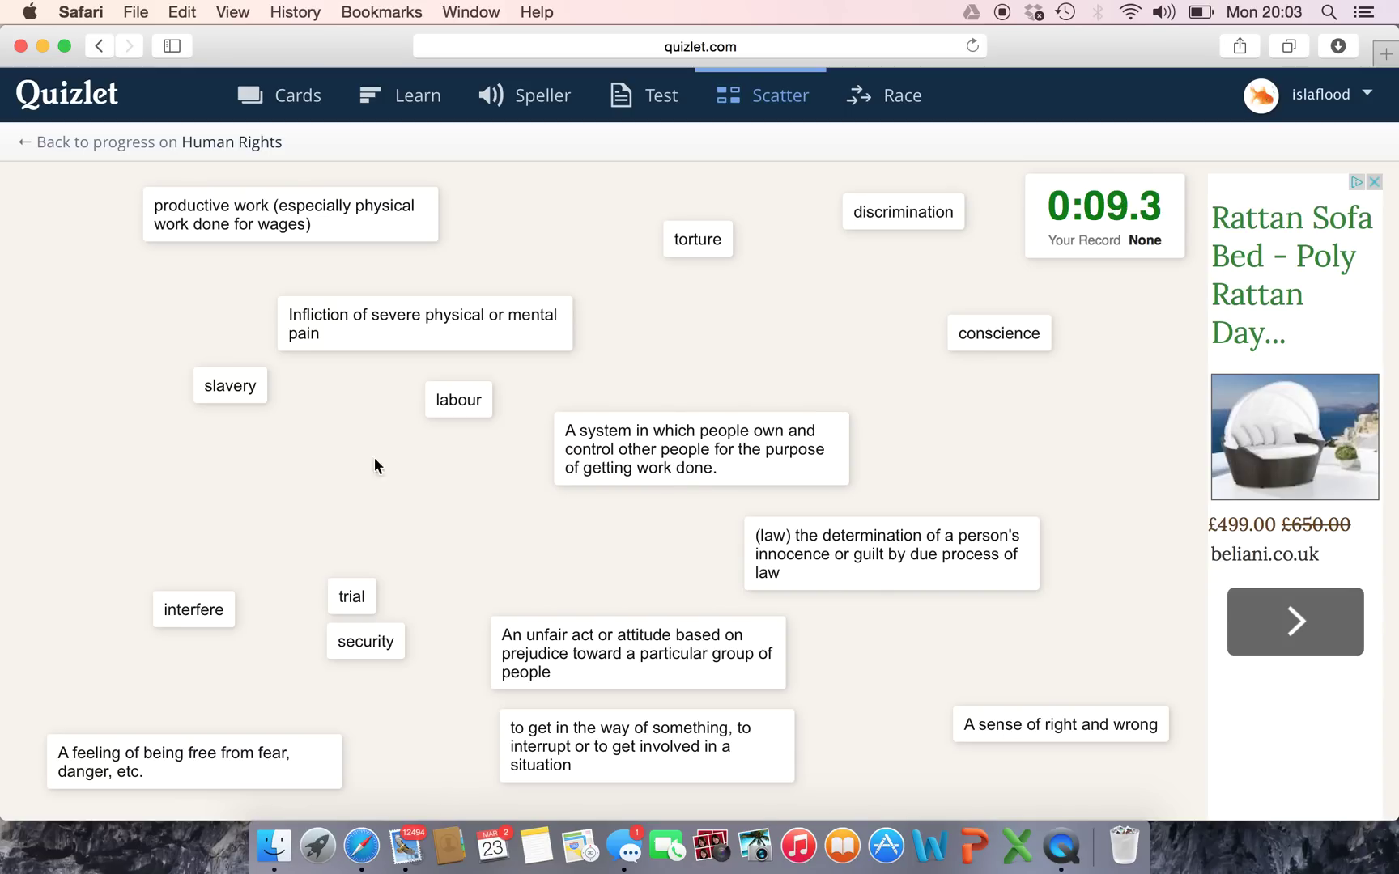
drag(723, 238, 439, 321)
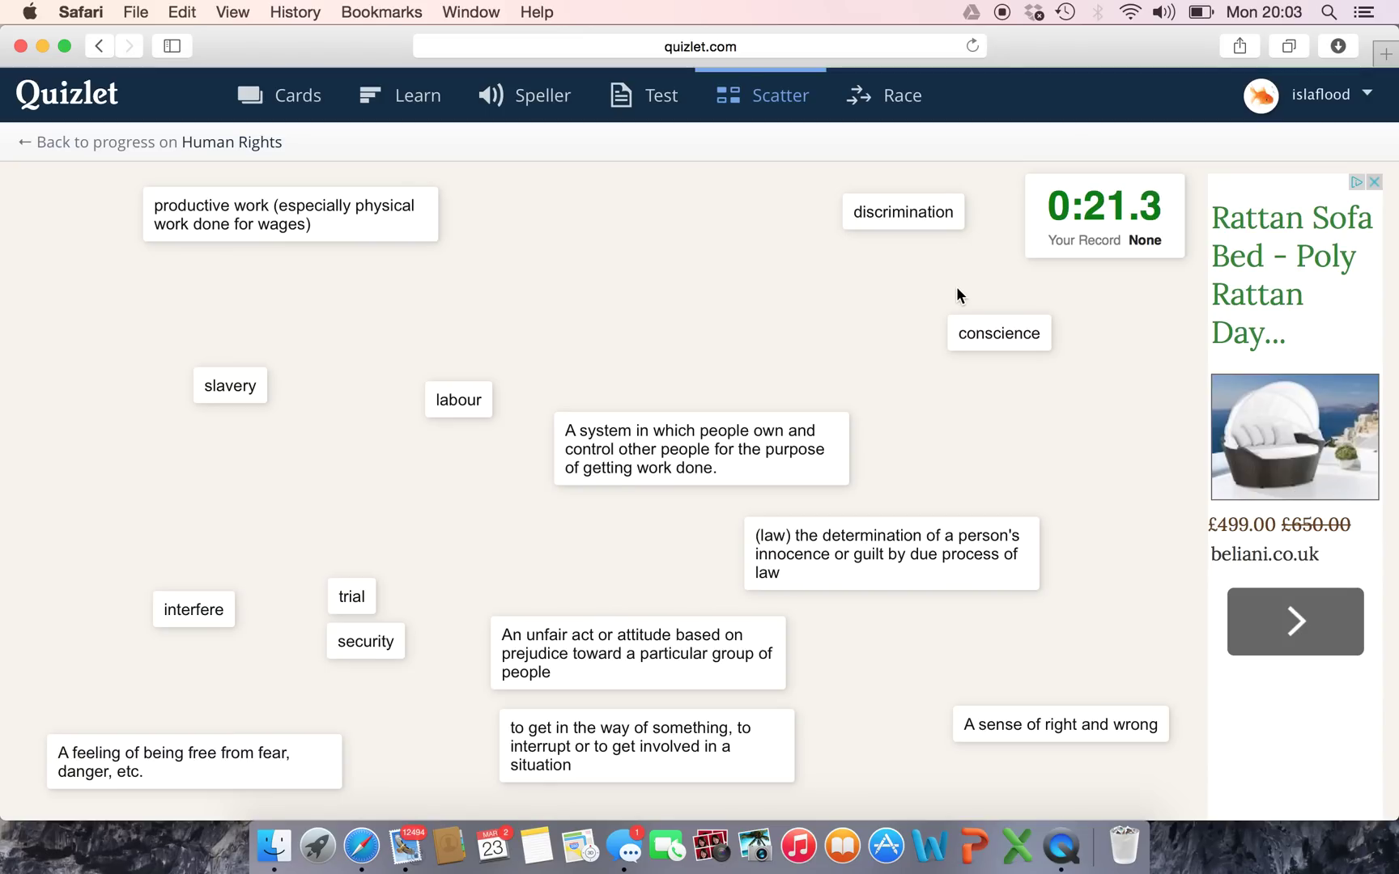
Step: Start a Race game and answer 'trial' correctly
click(914, 114)
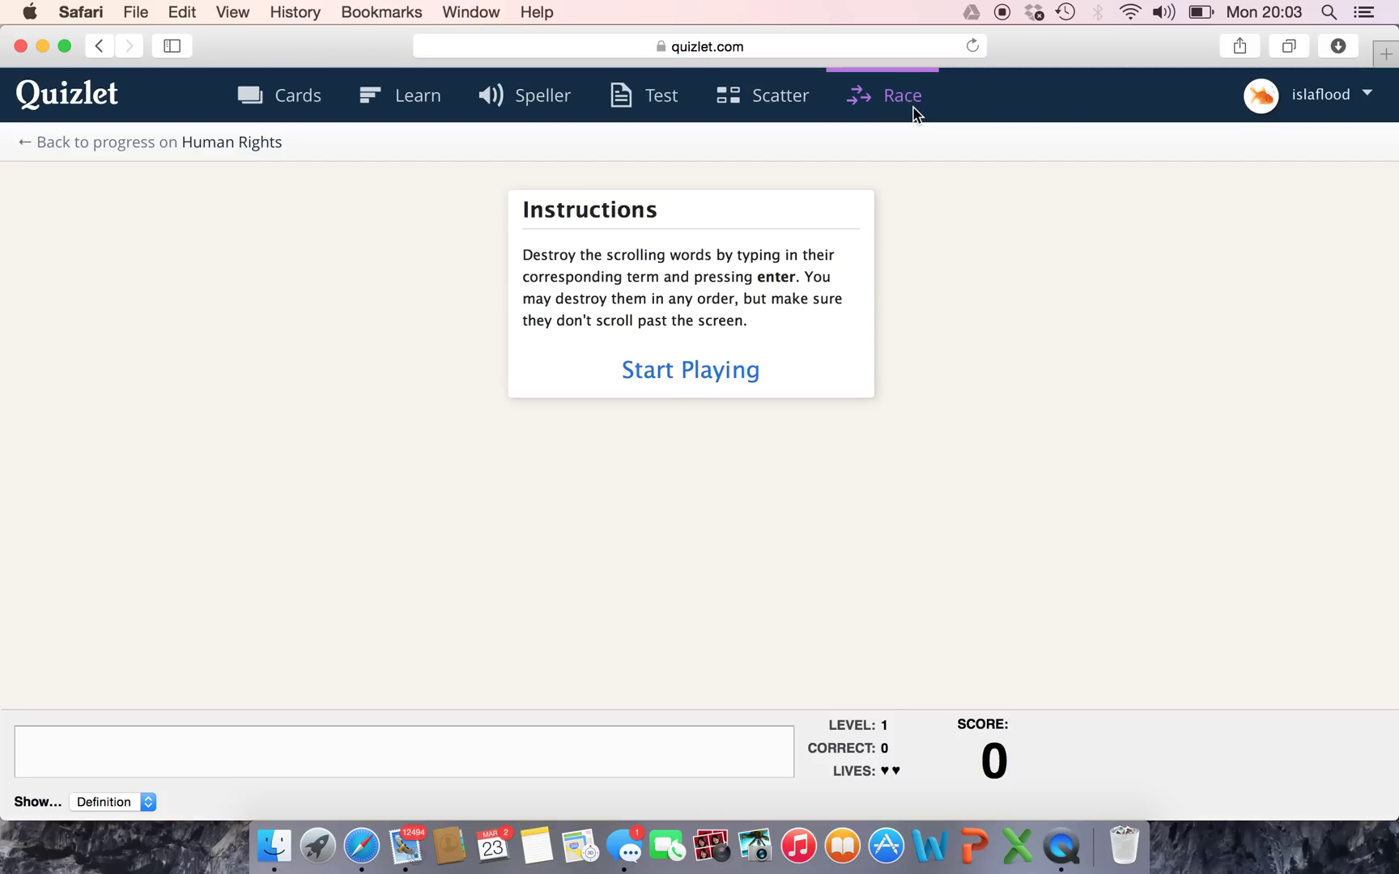
click(747, 369)
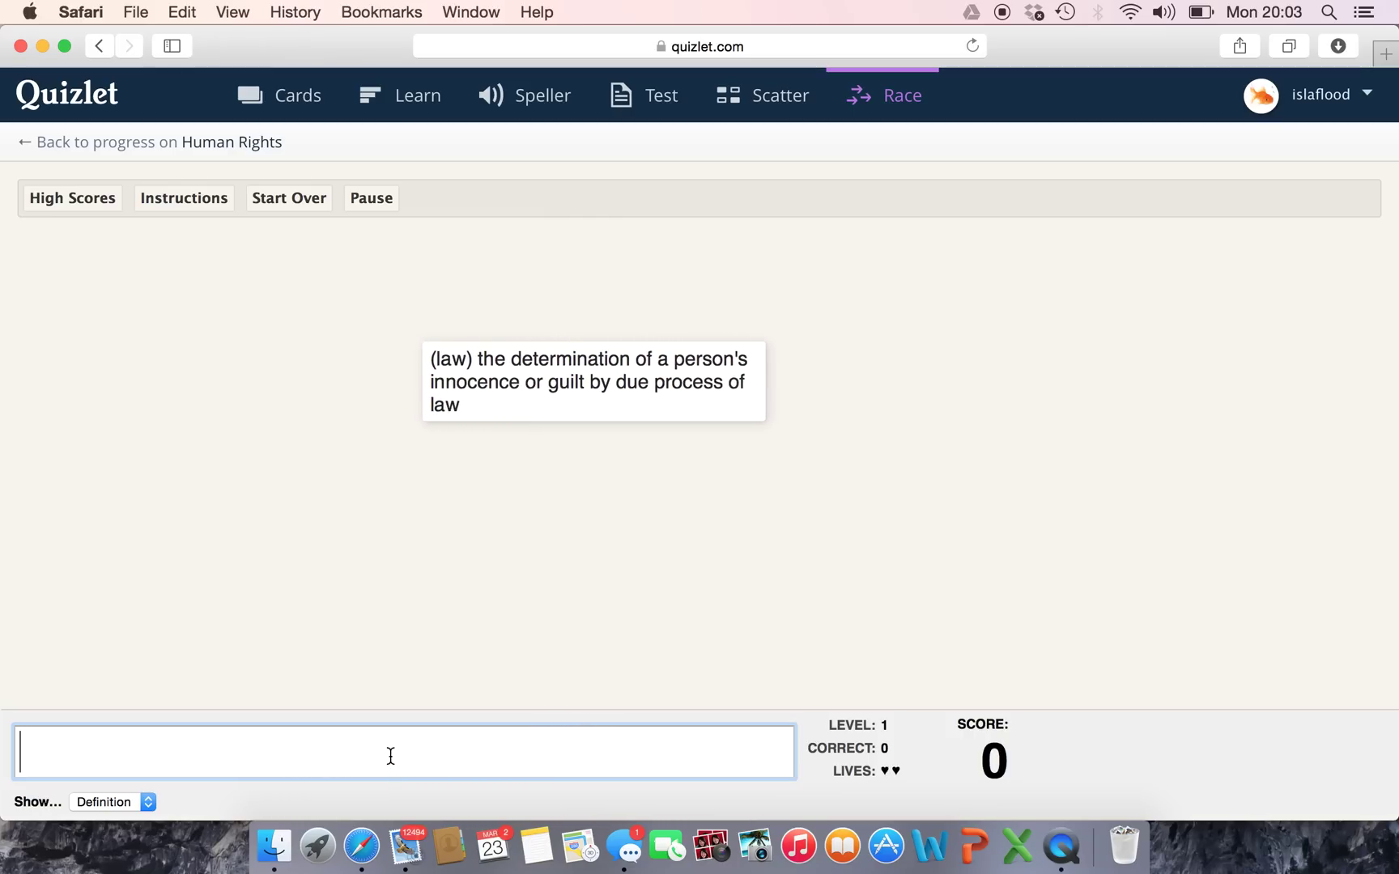
text(tir)
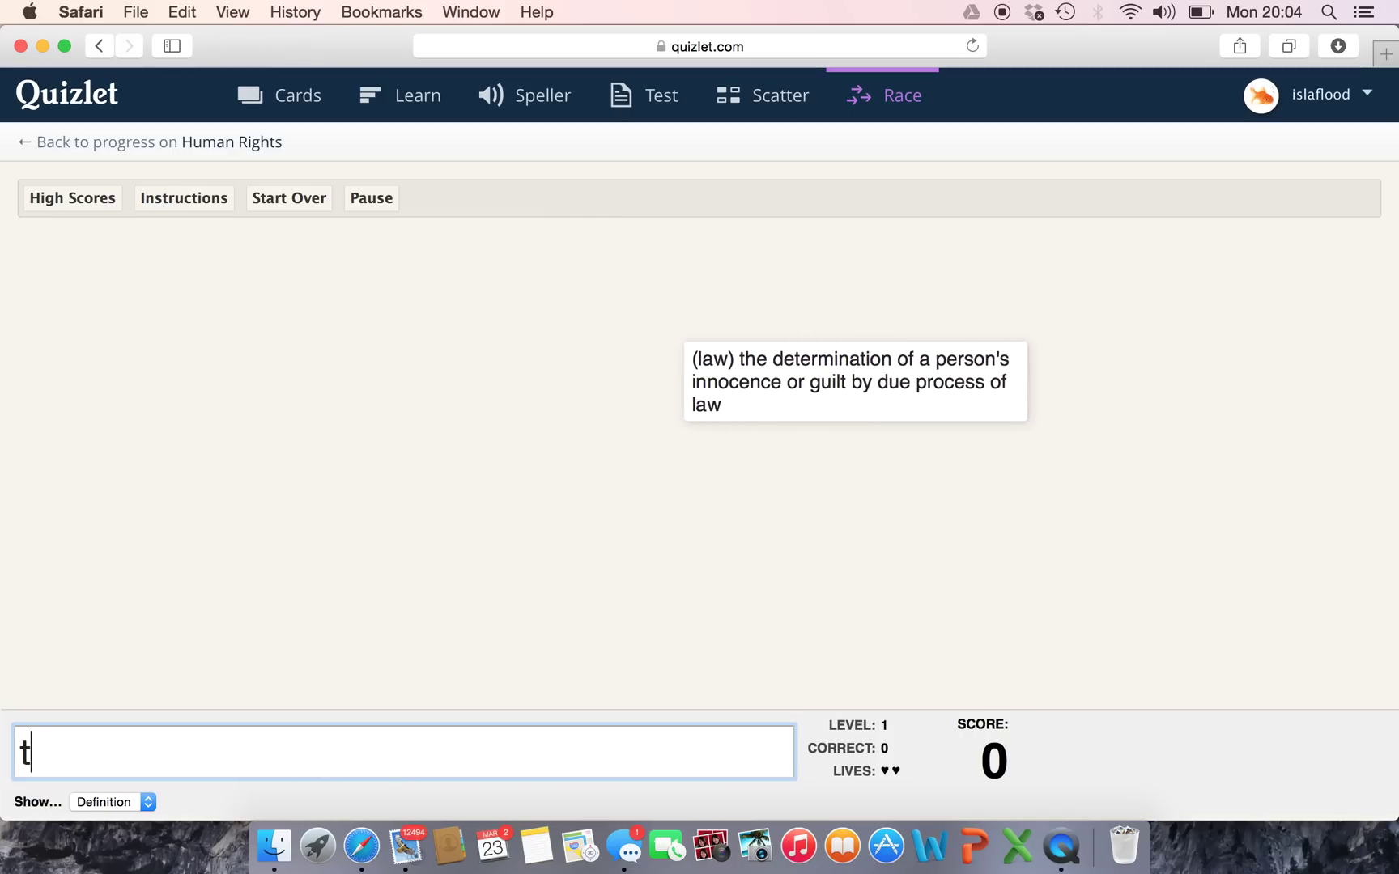
key(BackSpace)
key(BackSpace)
text(rial)
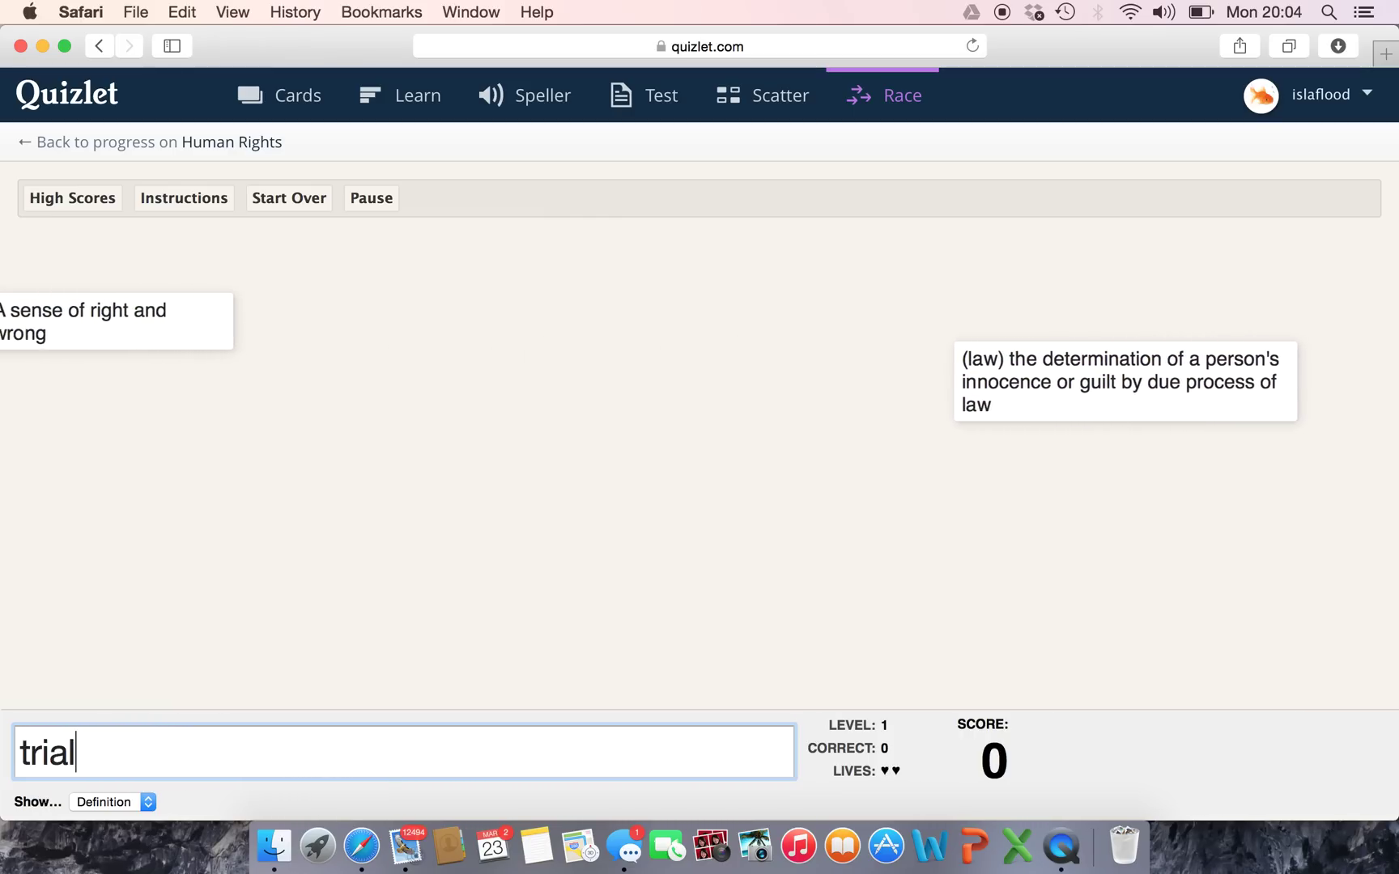
key(Return)
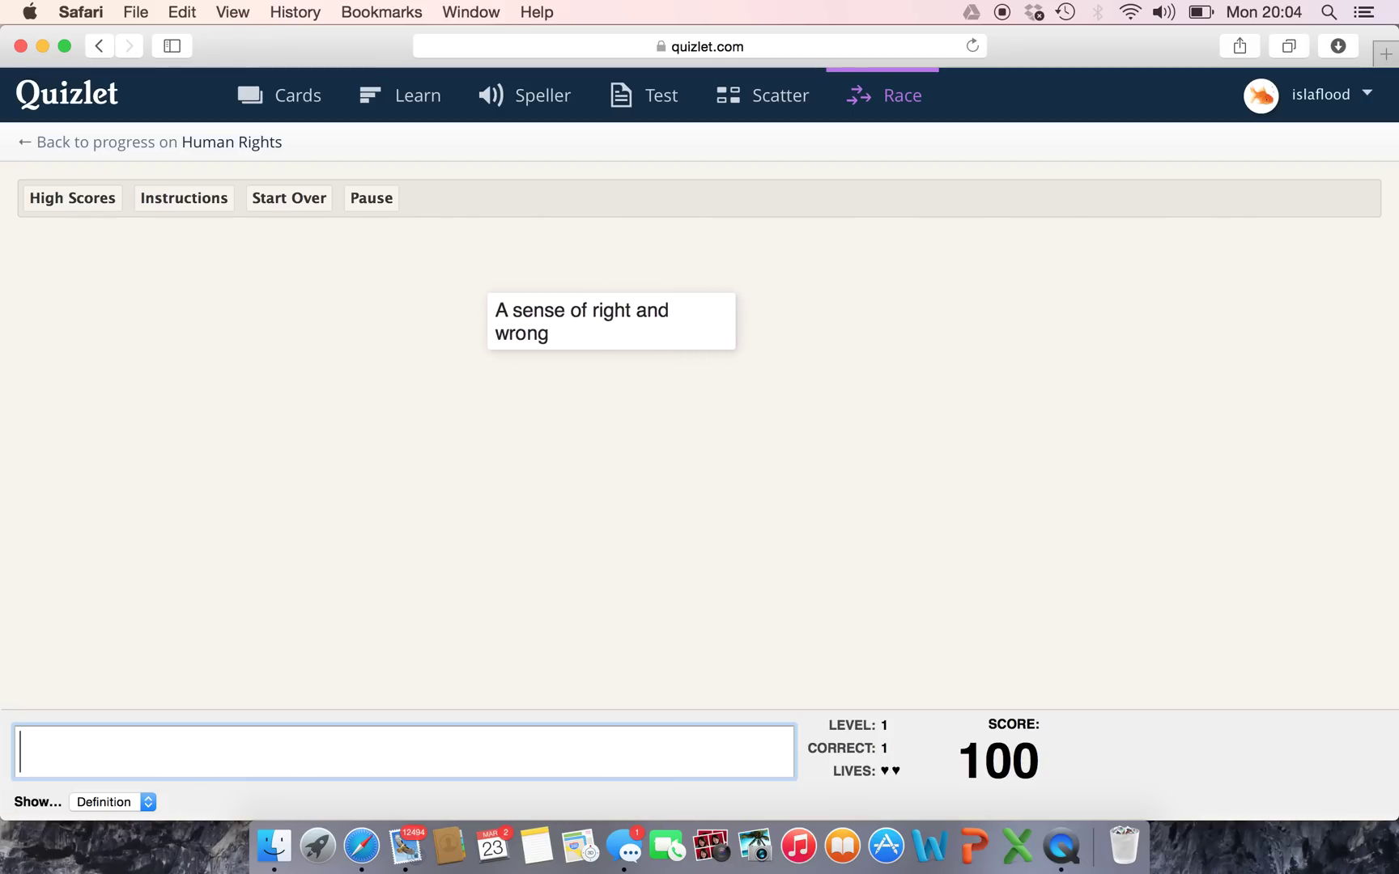
Step: Submit two wrong guesses, then copy out 'conscience' when prompted
text(dfsdgsd)
key(Return)
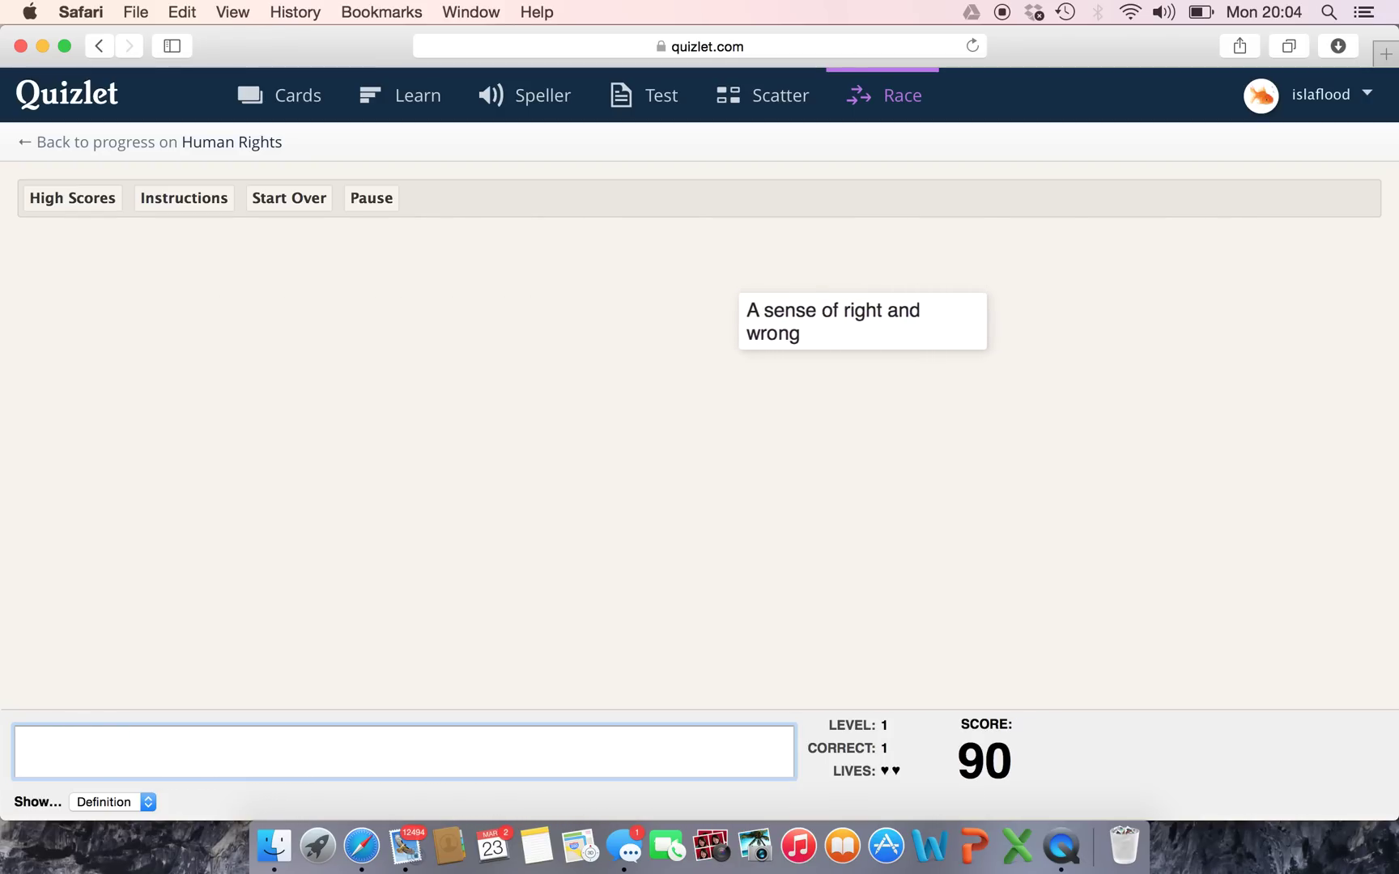
text(dgsg)
key(Return)
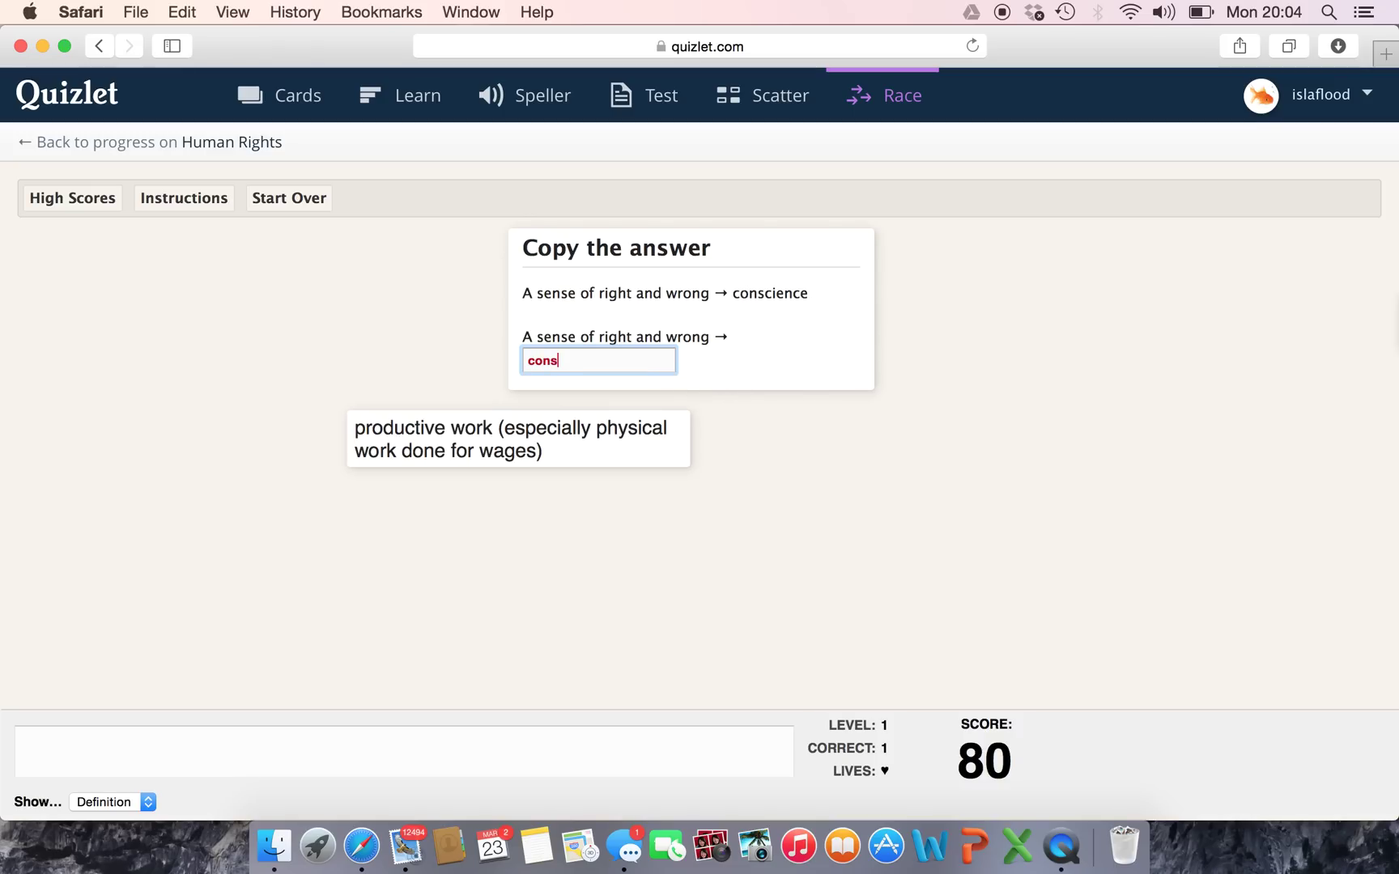
text(nce)
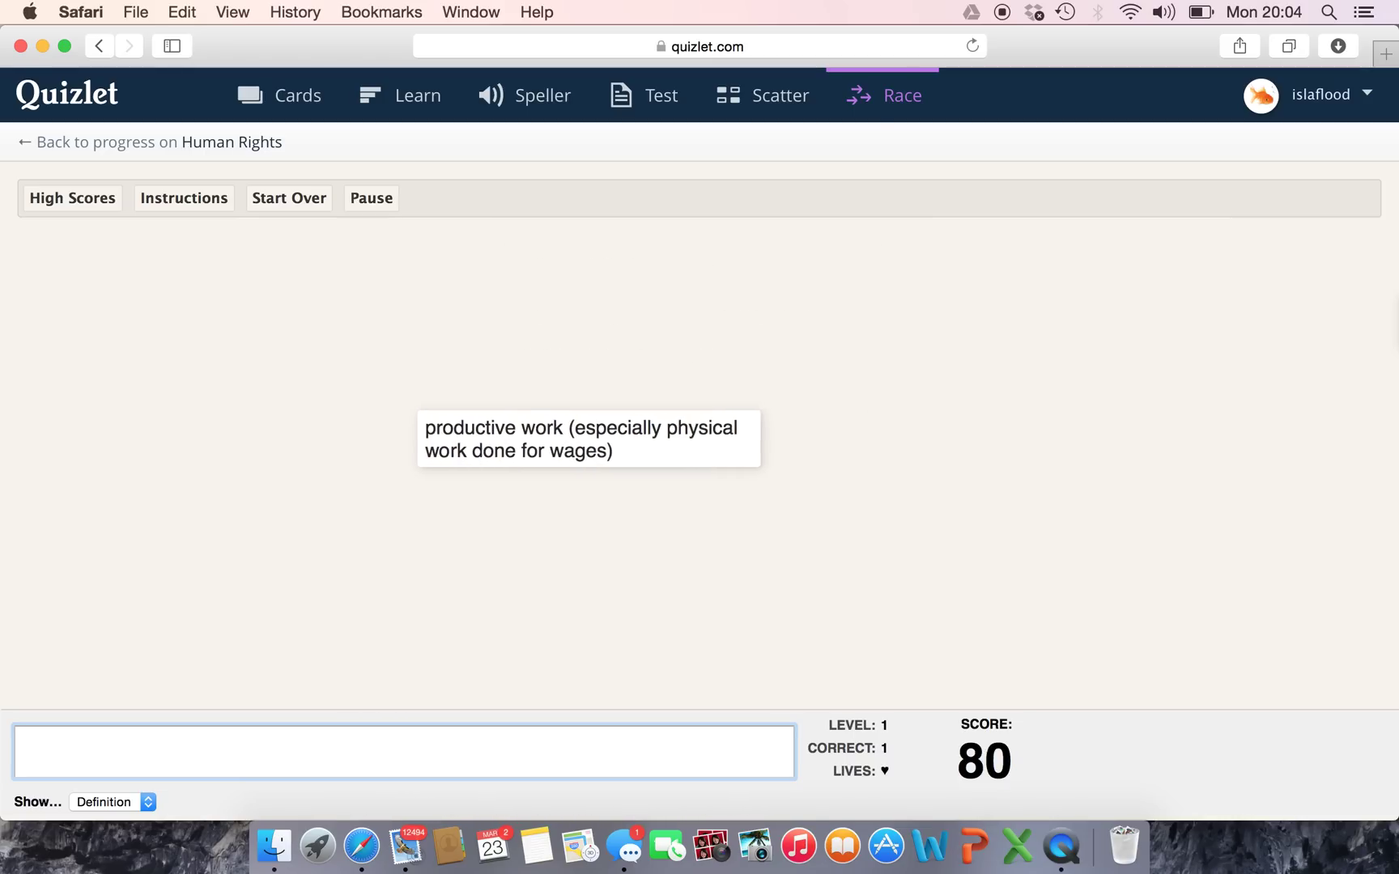